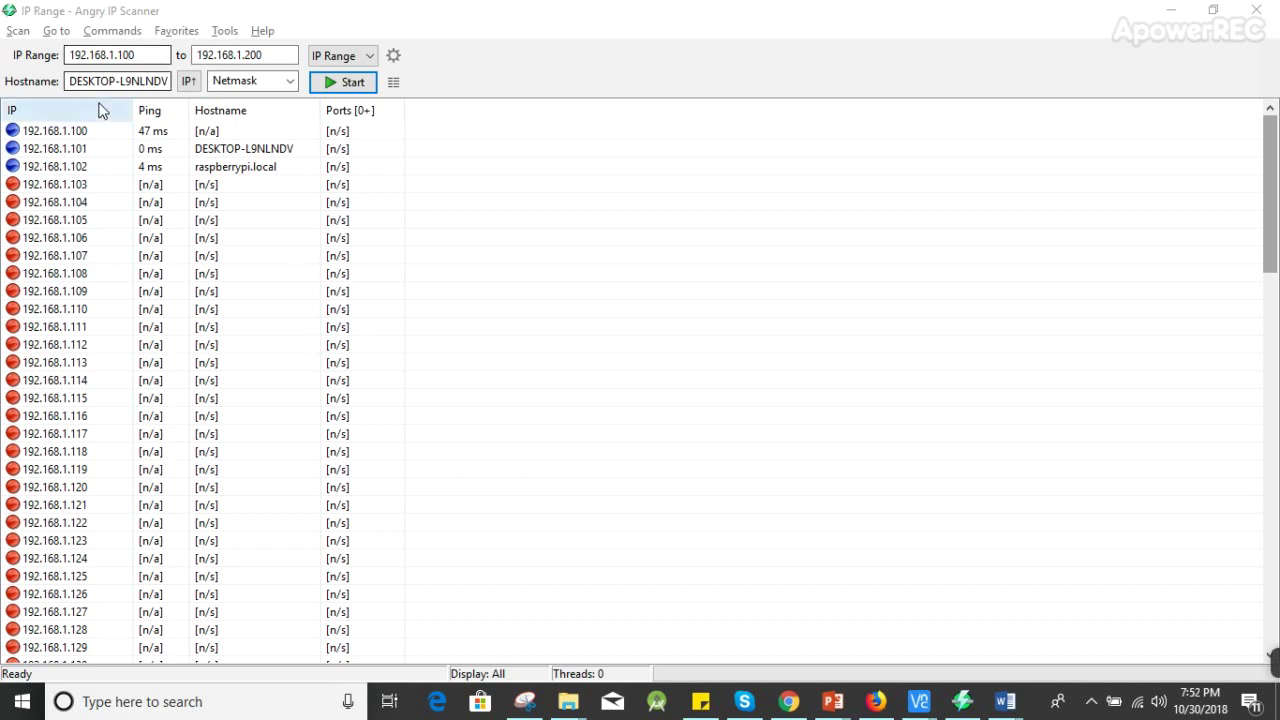
Step: Rescan 192.168.1.1–192.168.1.200, discarding old results, and dismiss the four-host summary
left_click(140, 54)
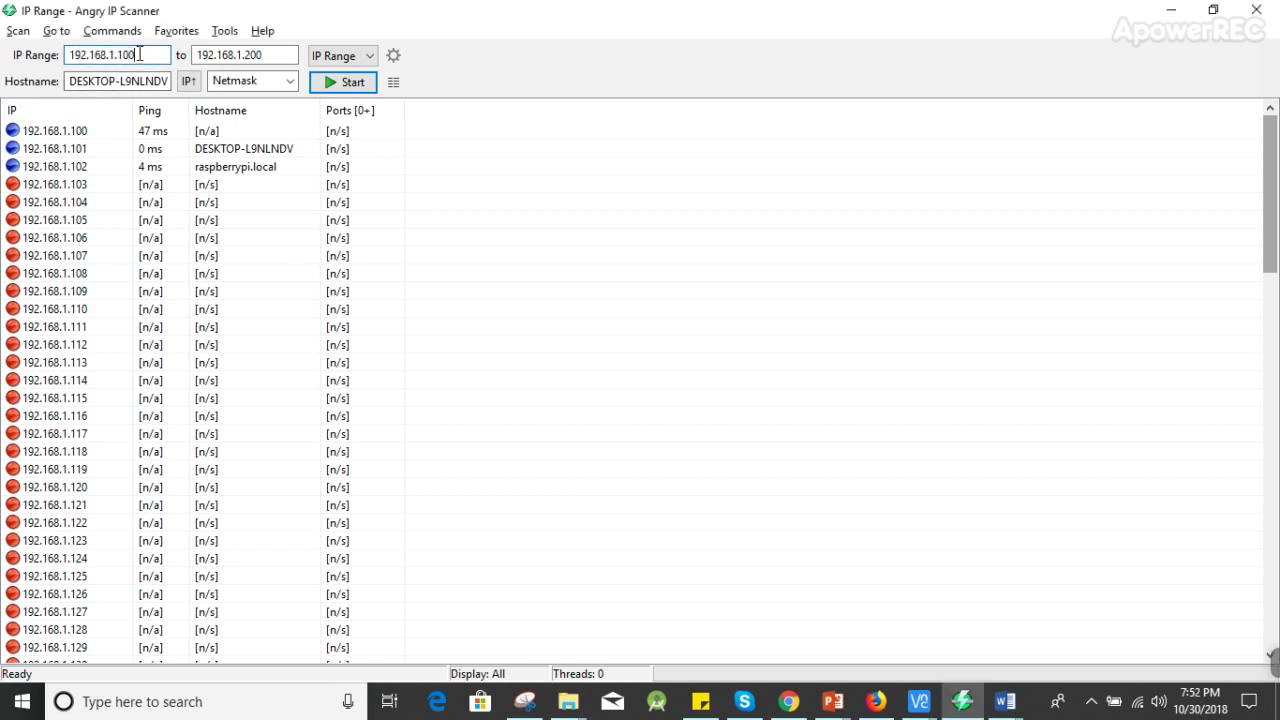
double_click(261, 55)
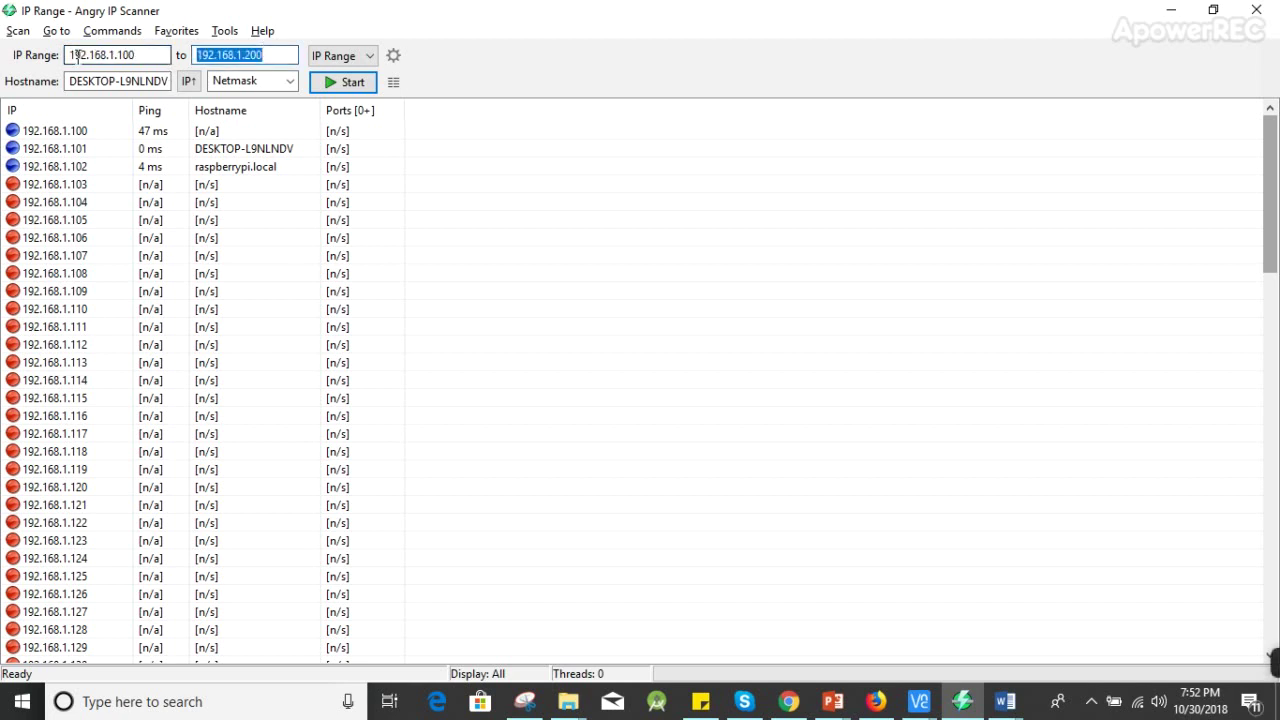
left_click(128, 55)
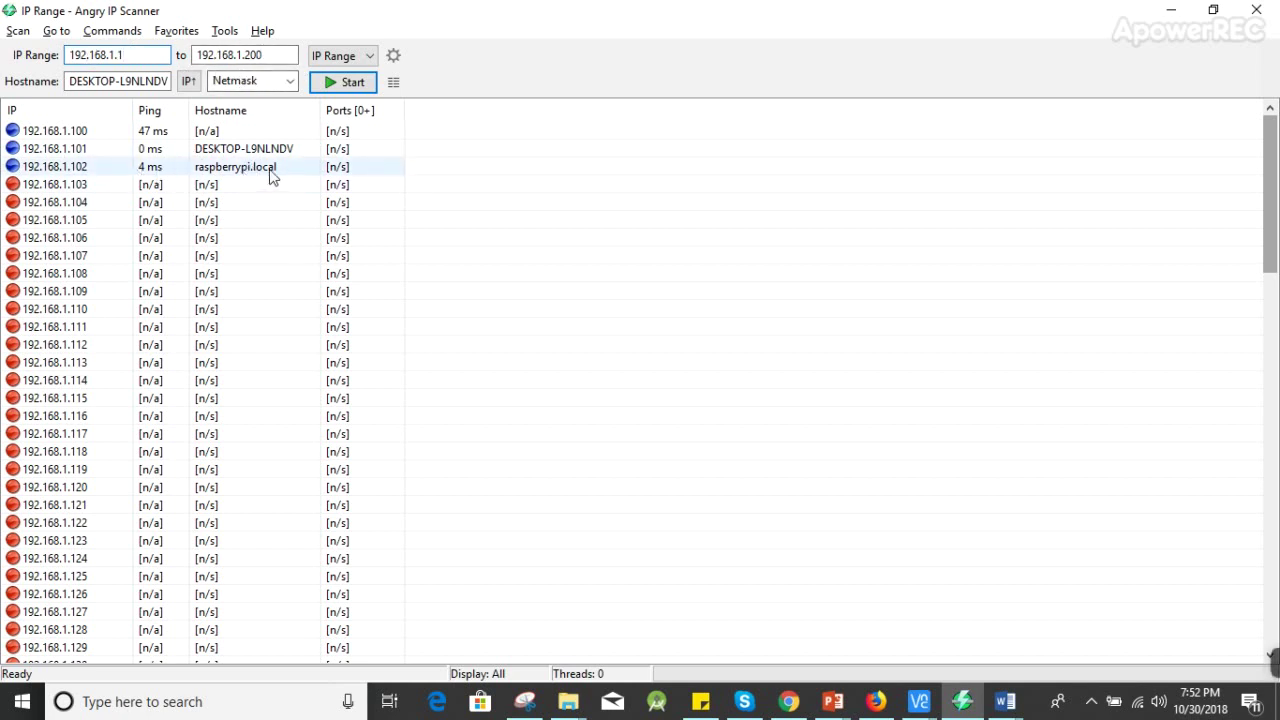
left_click(356, 88)
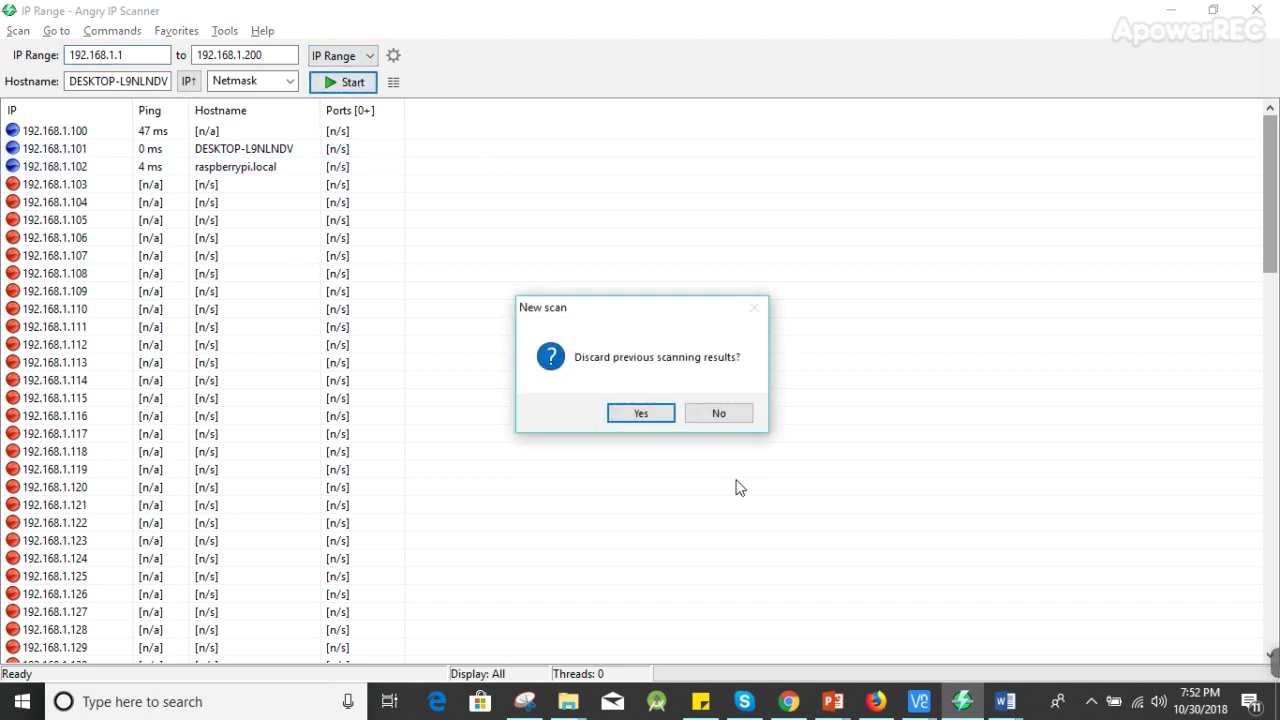
left_click(653, 418)
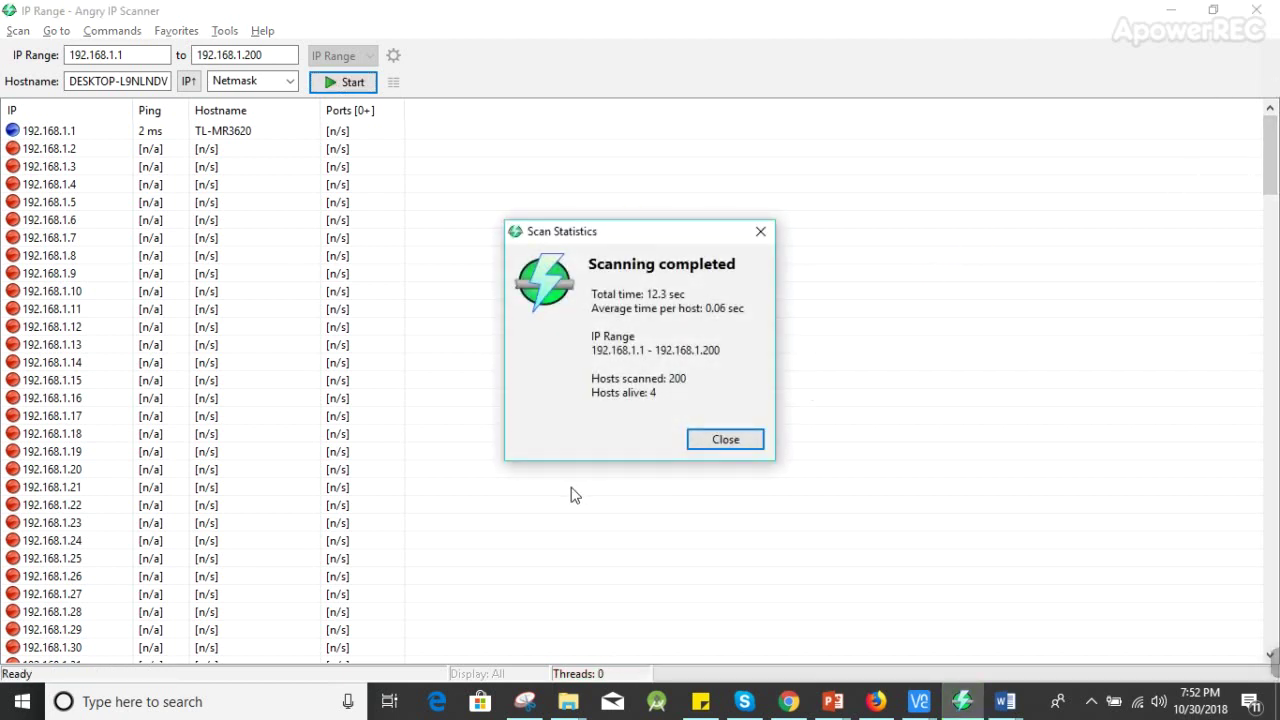
left_click(722, 441)
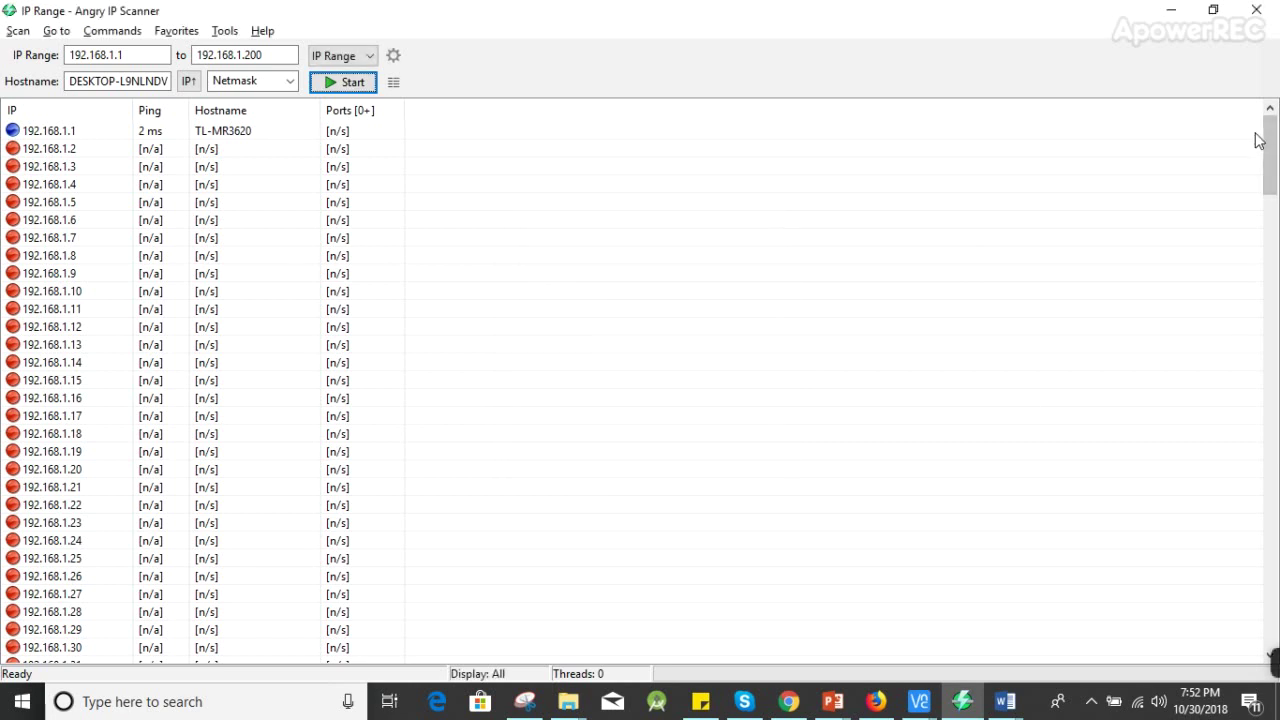
Step: Switch to VNC Viewer and bring up the raspberrypi session at 192.168.1.102
left_click_drag(1270, 160, 1270, 420)
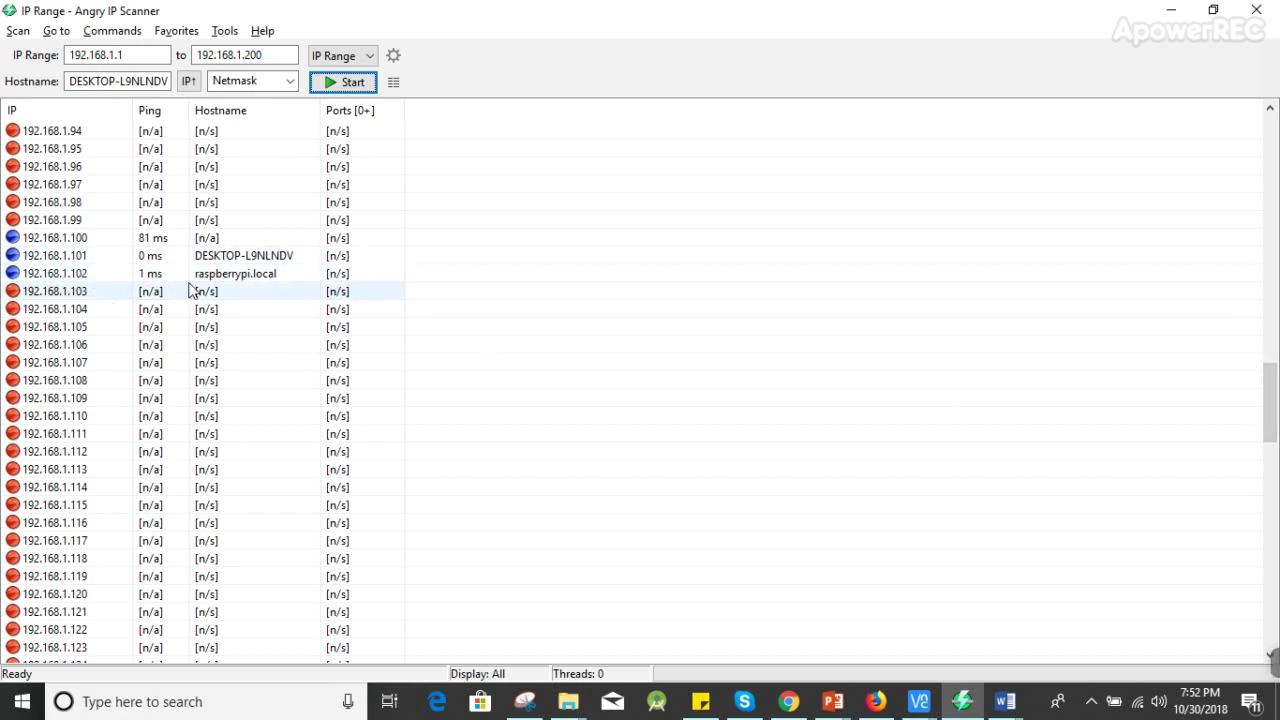
mouse_move(919, 701)
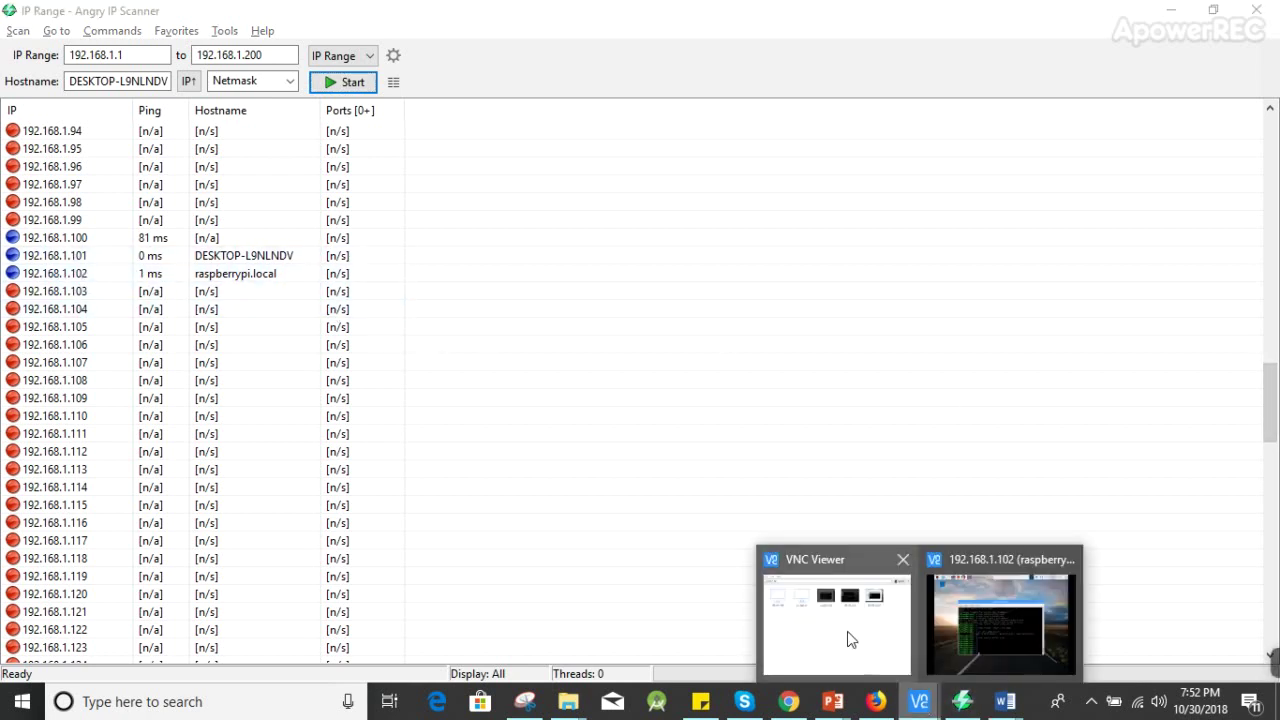
left_click(850, 634)
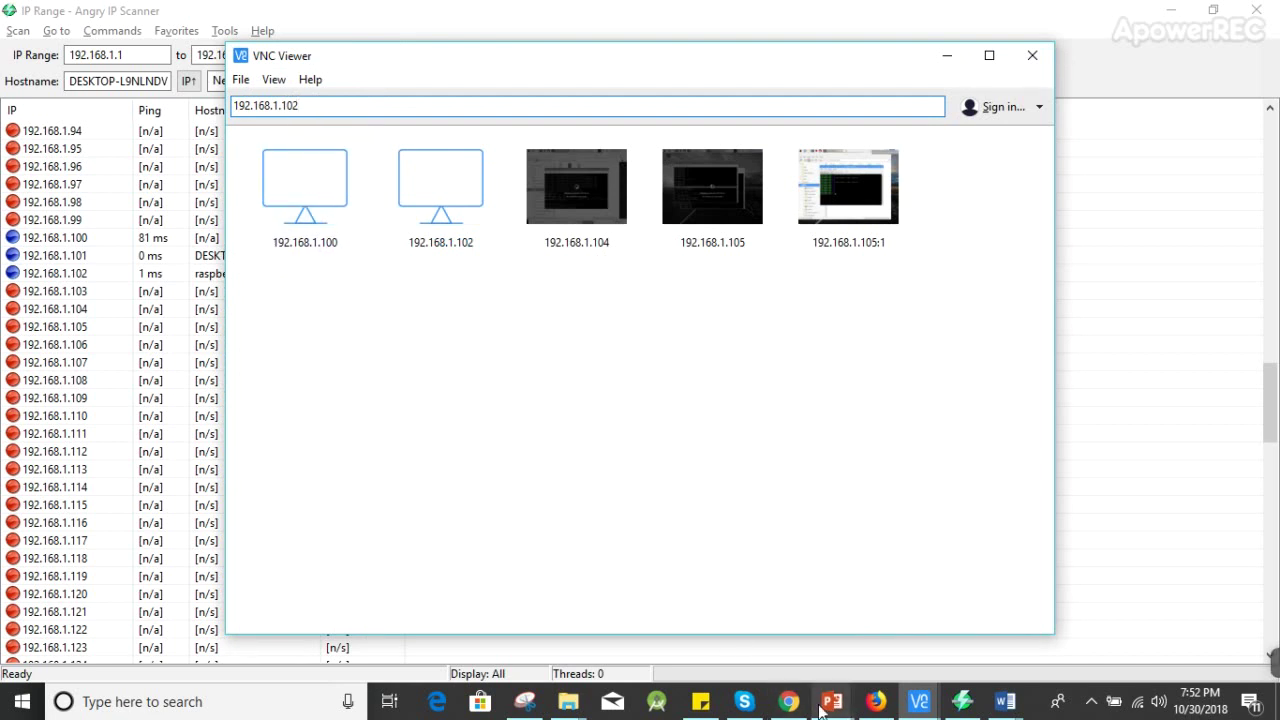
left_click(919, 704)
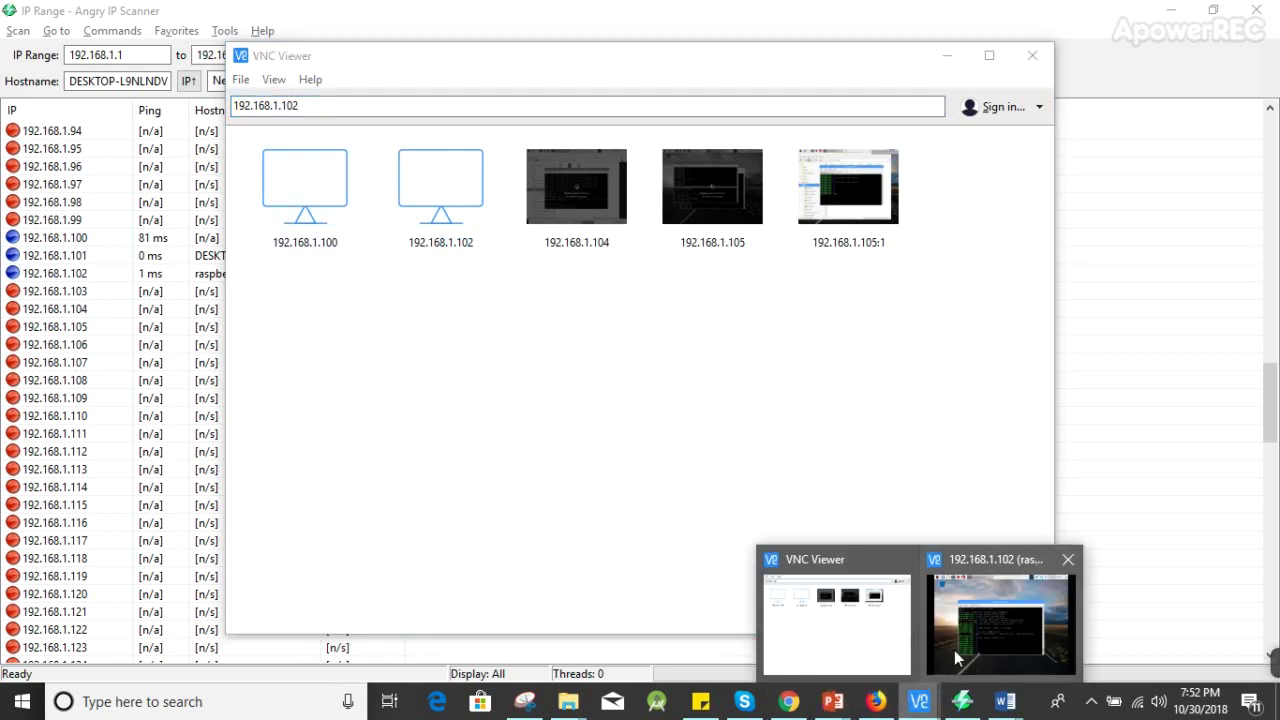
left_click(990, 622)
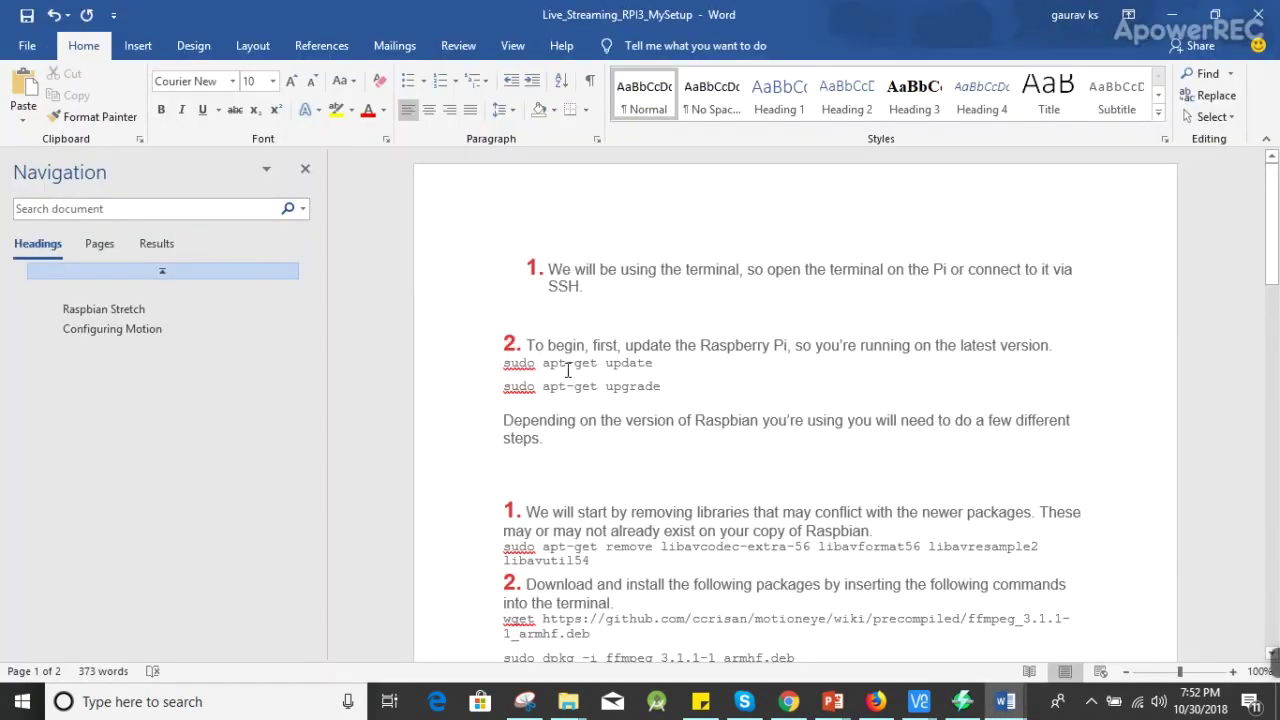
Step: Highlight the update and upgrade commands and add an unnumbered line after the Raspbian sentence
double_click(570, 363)
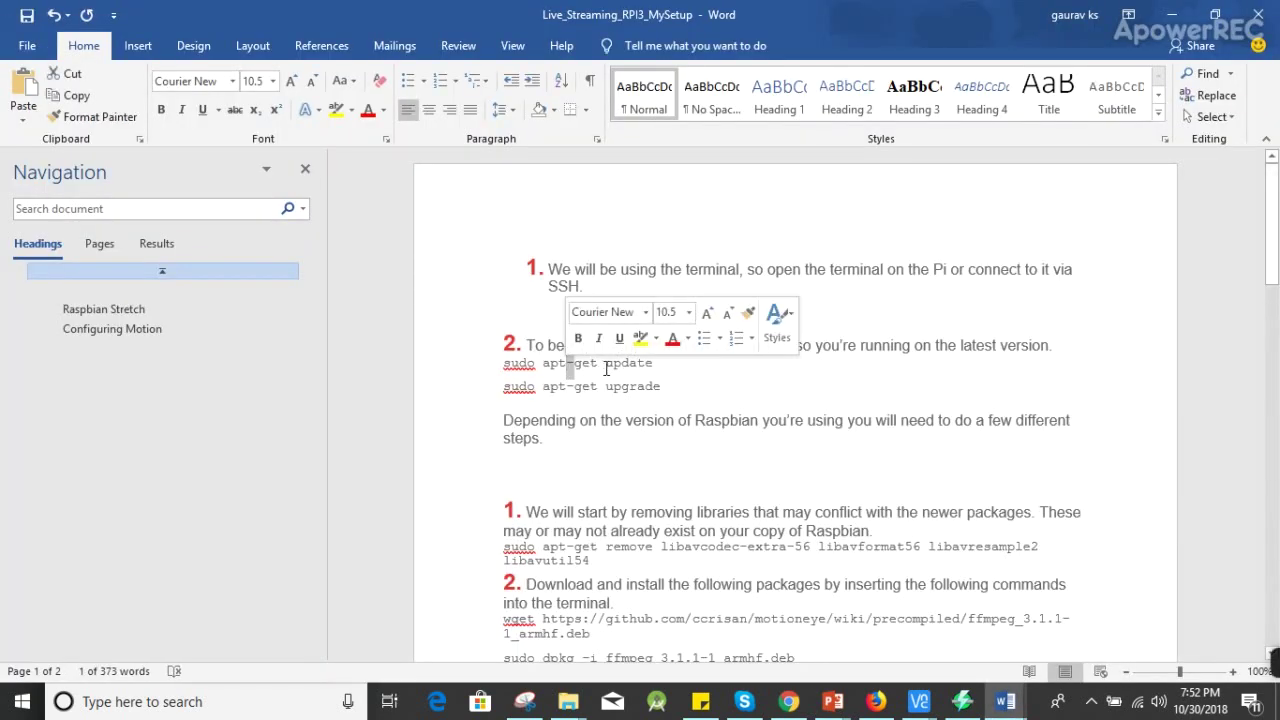
double_click(620, 363)
double_click(642, 386)
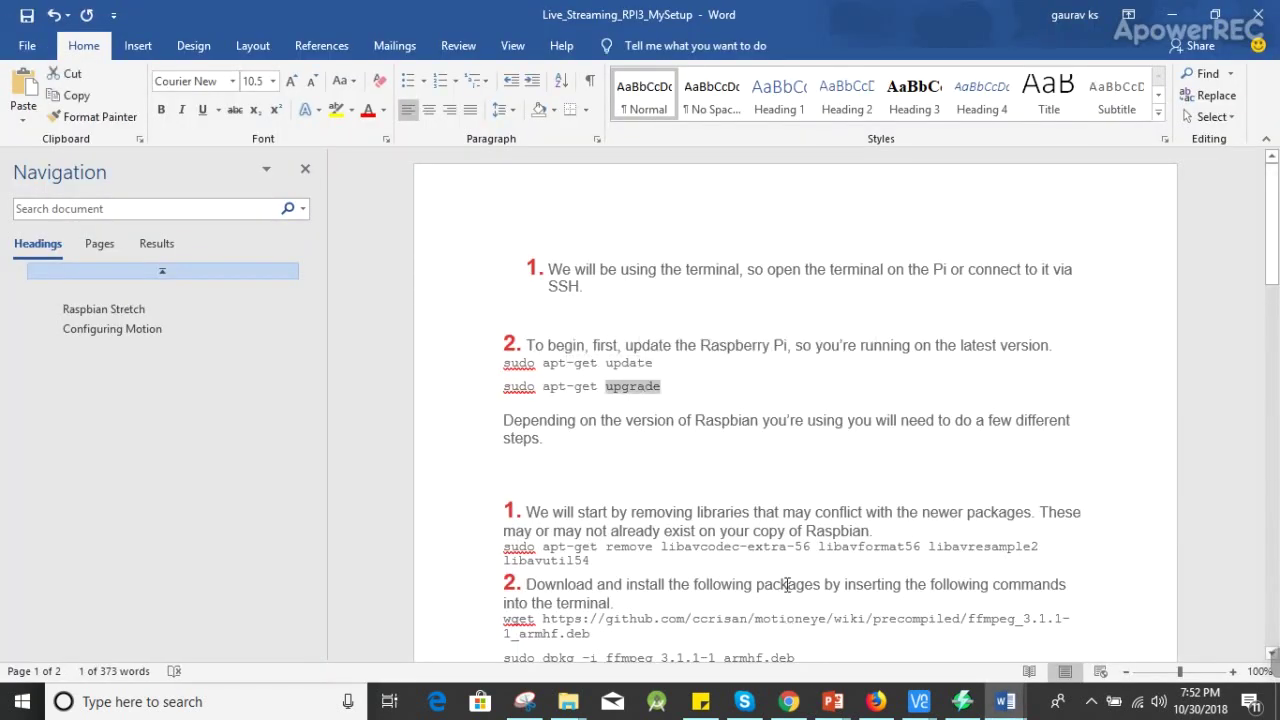
left_click(901, 531)
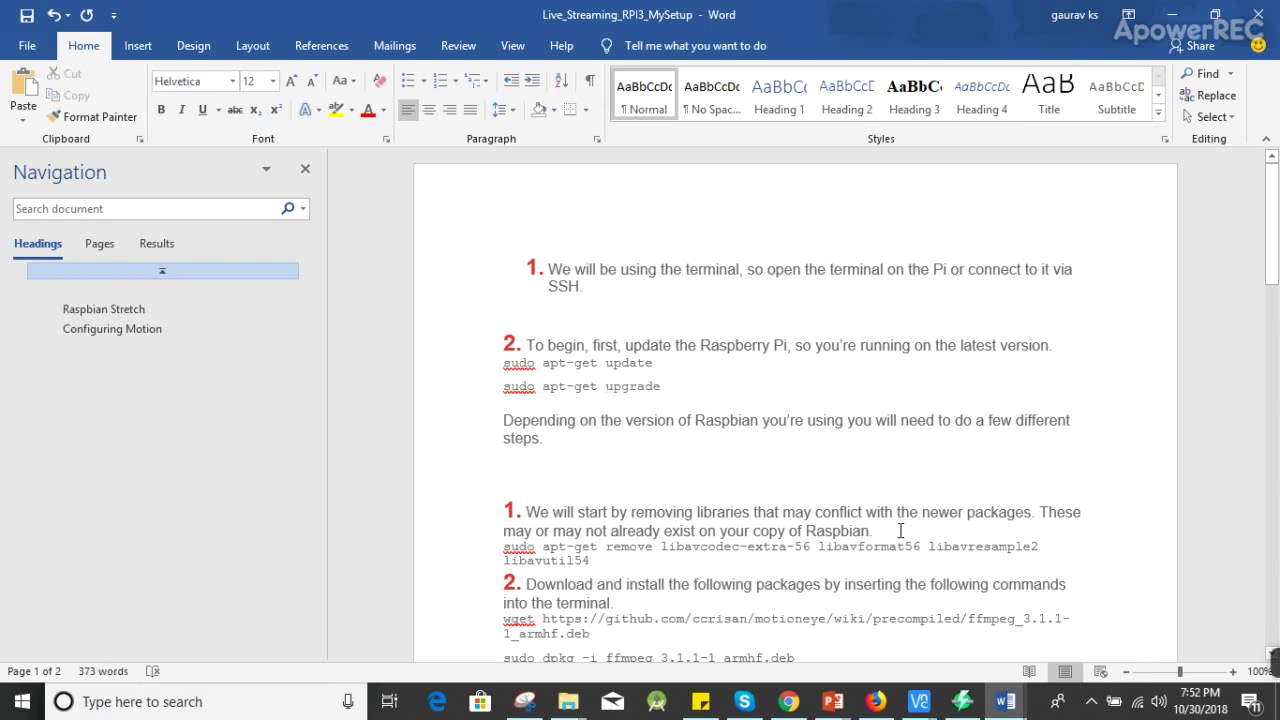
key("Return")
key("BackSpace")
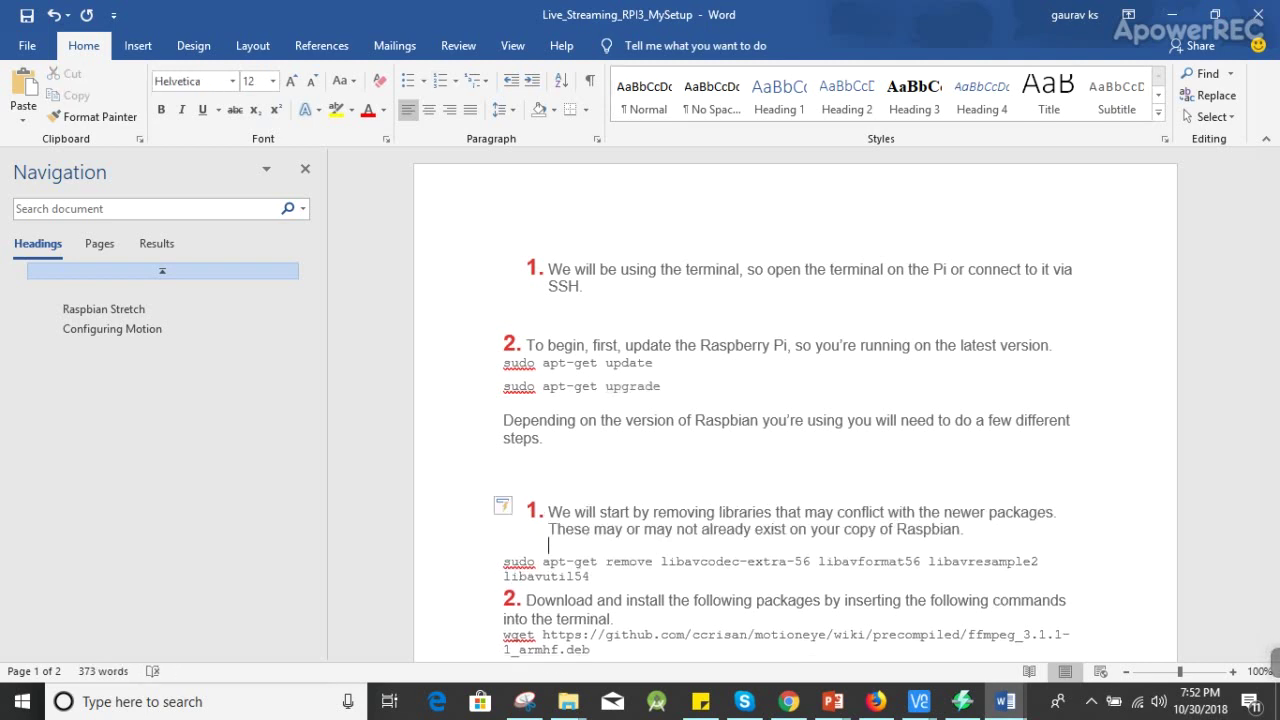
Step: Scroll to the Configuring Motion heading and highlight the sudo nano motion.conf command
left_click_drag(1268, 273, 1270, 388)
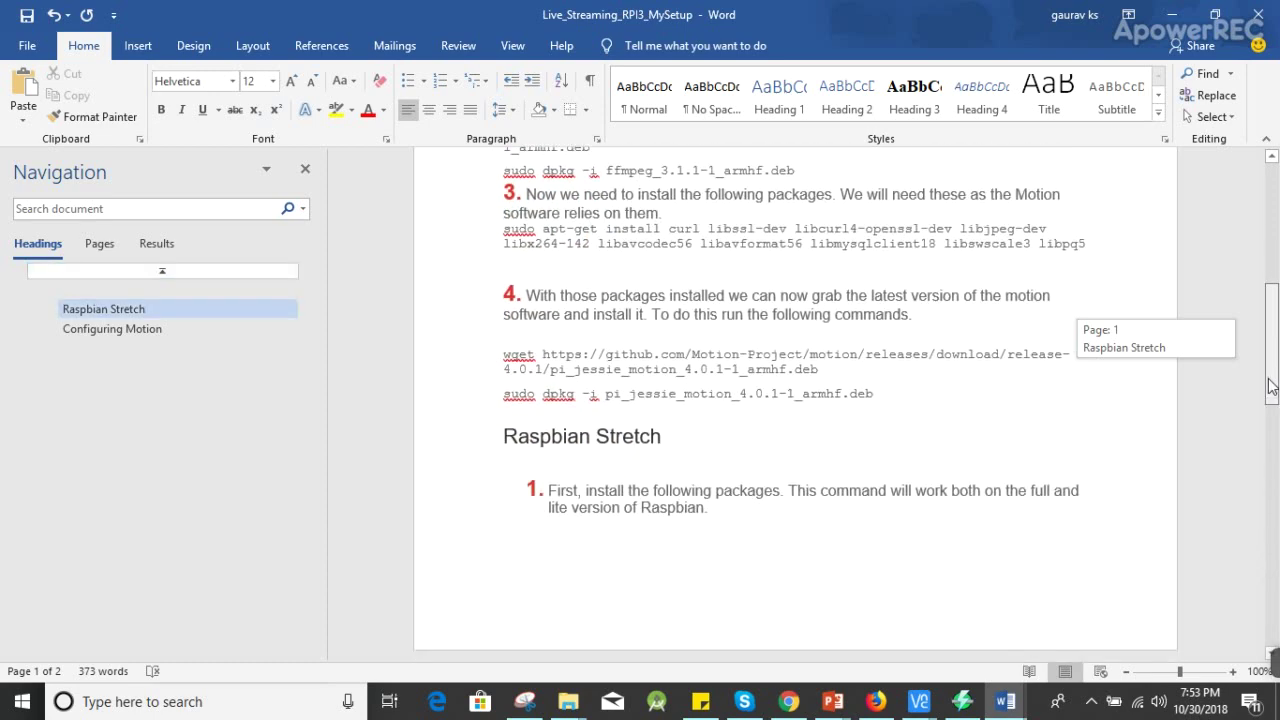
left_click_drag(1270, 388, 1270, 524)
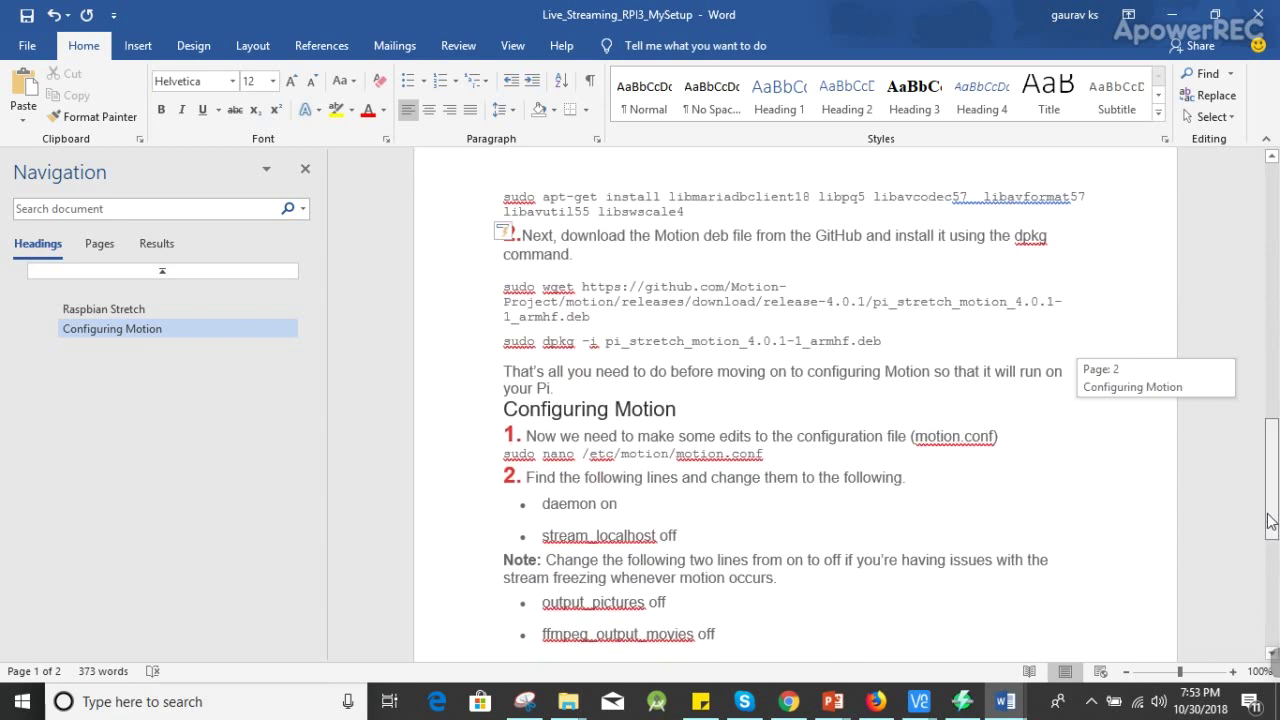
triple_click(617, 458)
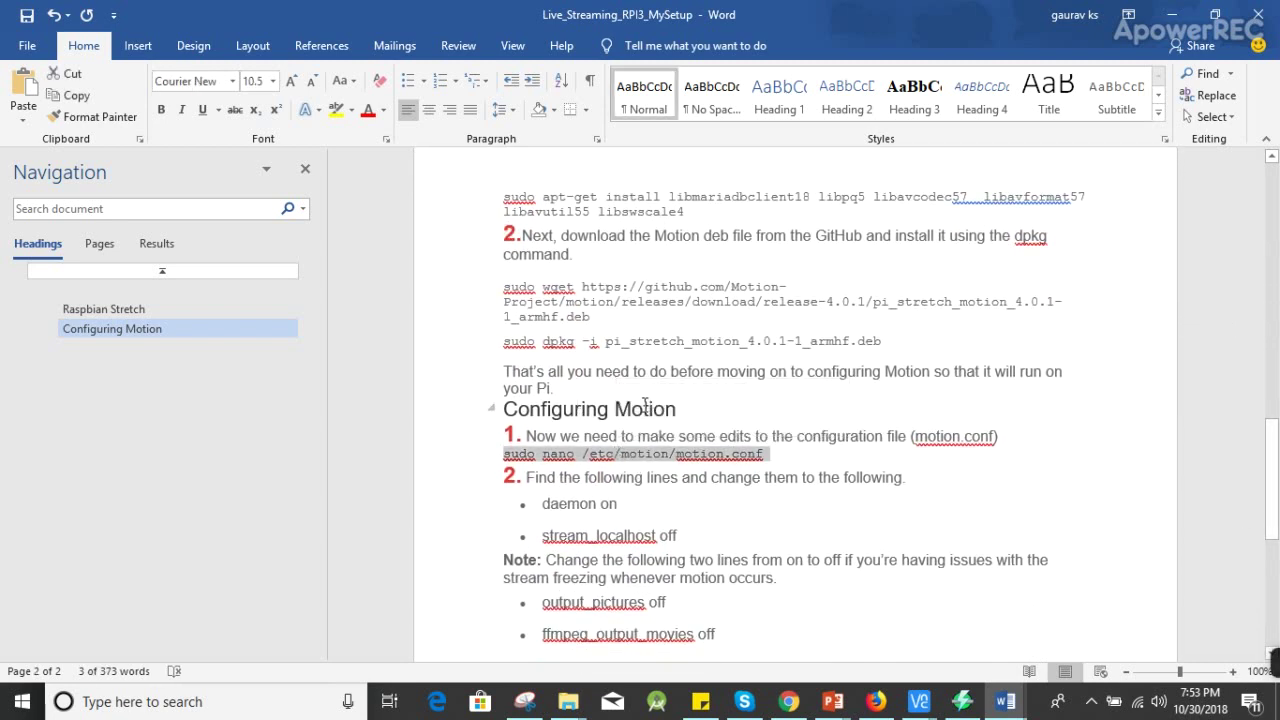
double_click(622, 409)
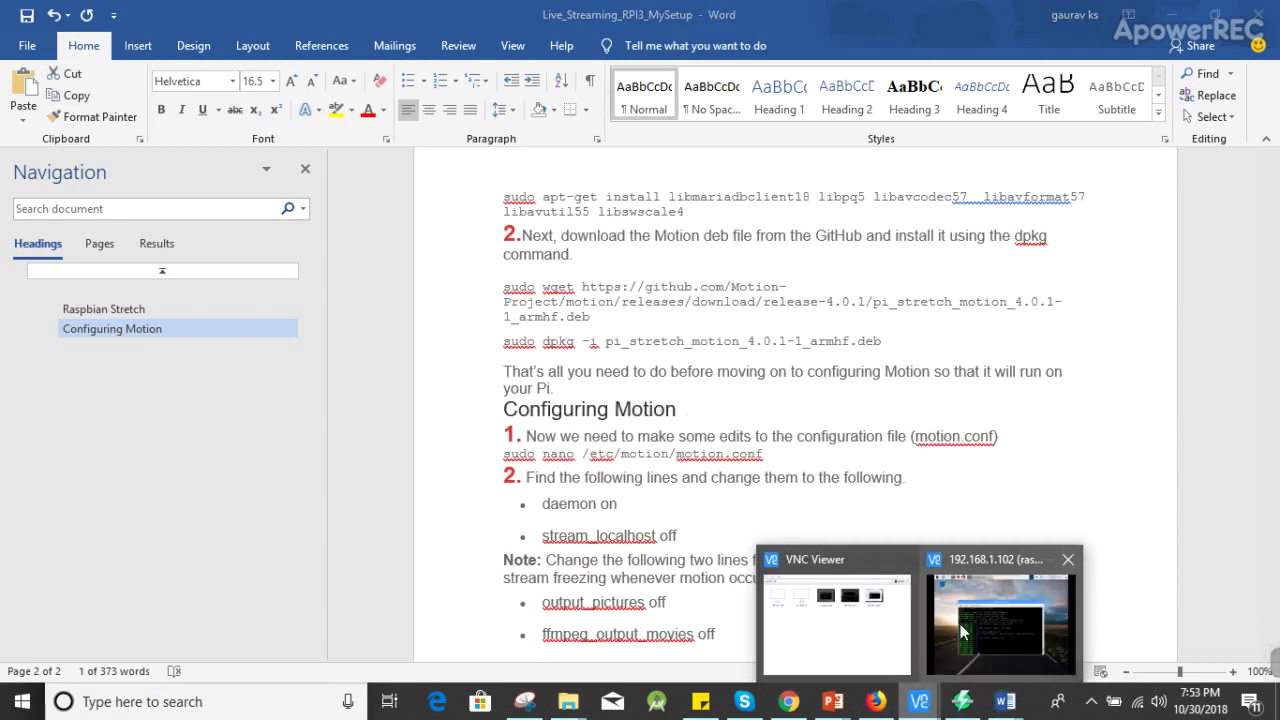
Step: On the Pi, open /etc/default/motion.dpkg-new in gedit and close the empty file
left_click(988, 618)
key("Up")
key("Up")
key("Up")
key("Up")
key("Up")
key("Up")
key("Up")
key("Up")
key("Up")
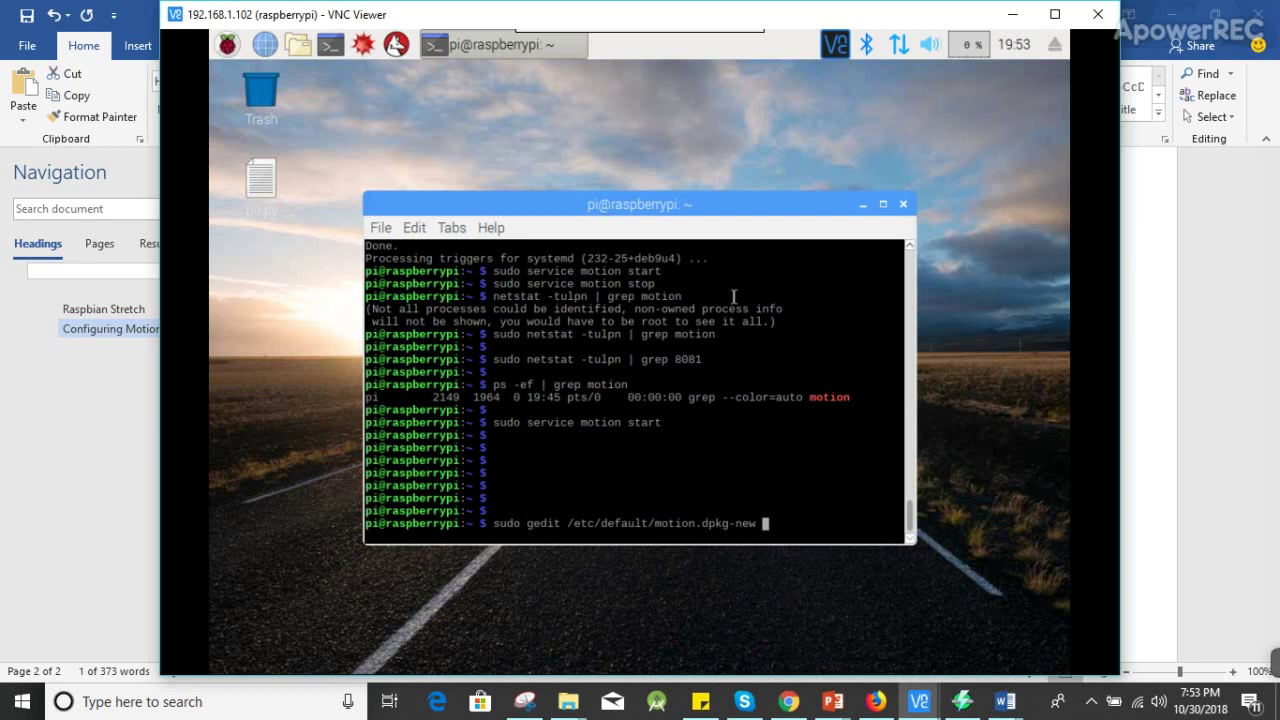
key("Return")
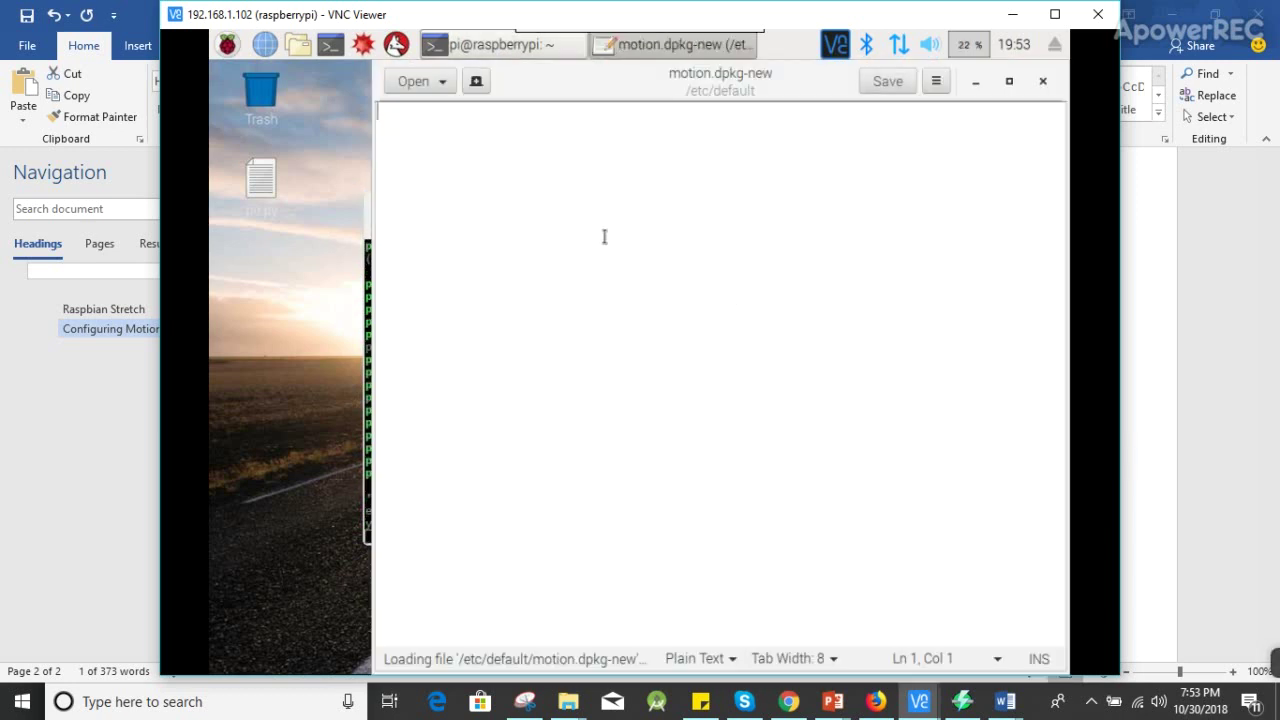
left_click(1042, 81)
Step: Open /etc/default/motion in gedit and confirm start_motion_daemon is yes
key("Return")
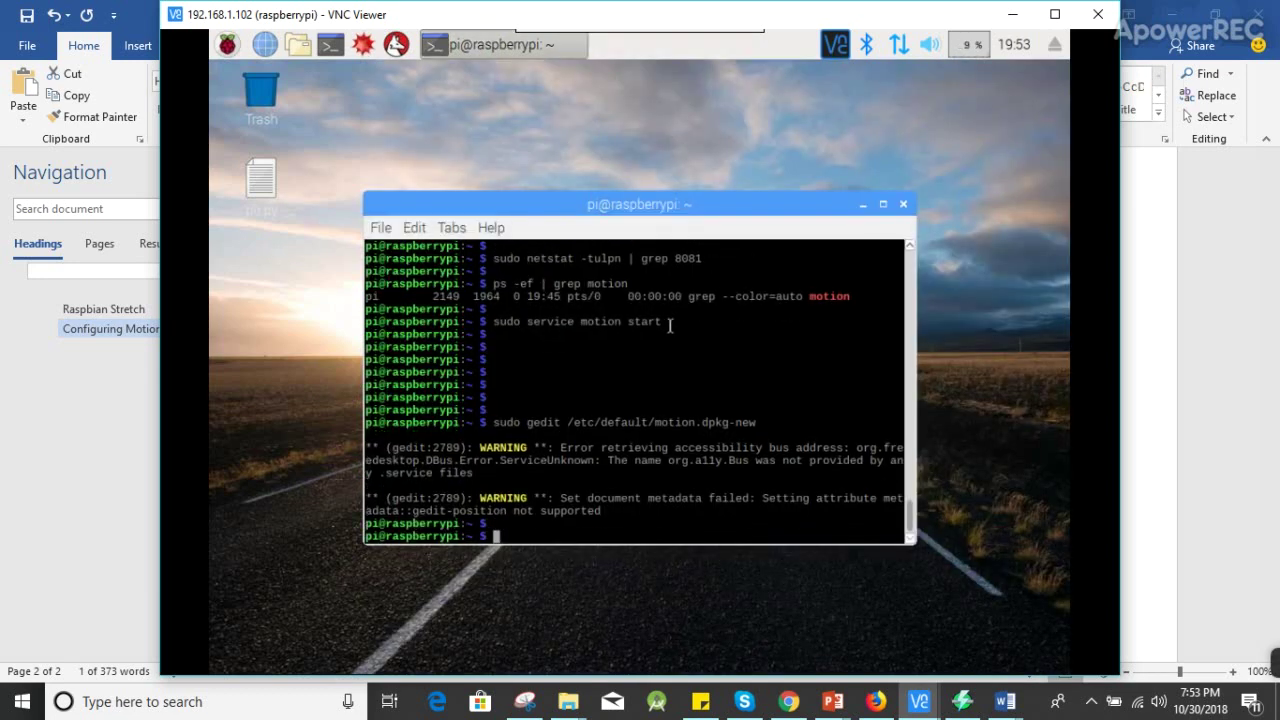
key("Up")
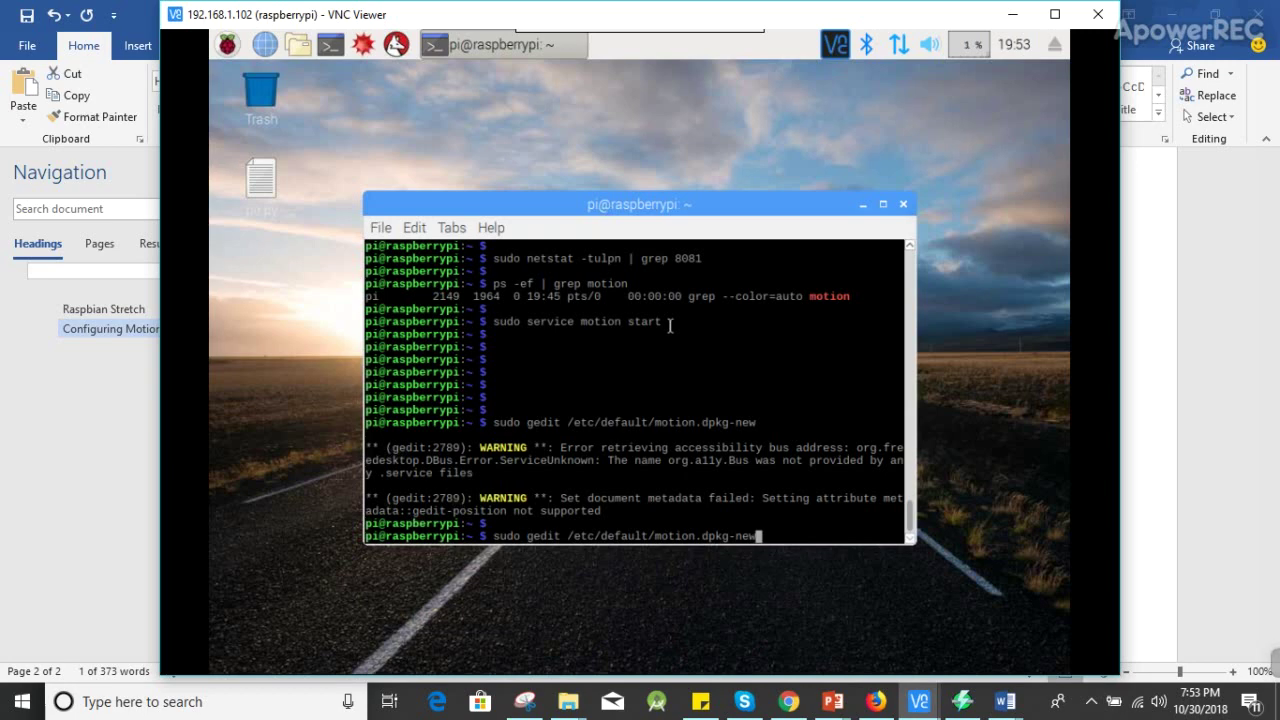
key("BackSpace")
key("BackSpace")
key("BackSpace")
key("BackSpace")
key("BackSpace")
key("BackSpace")
key("BackSpace")
key("BackSpace")
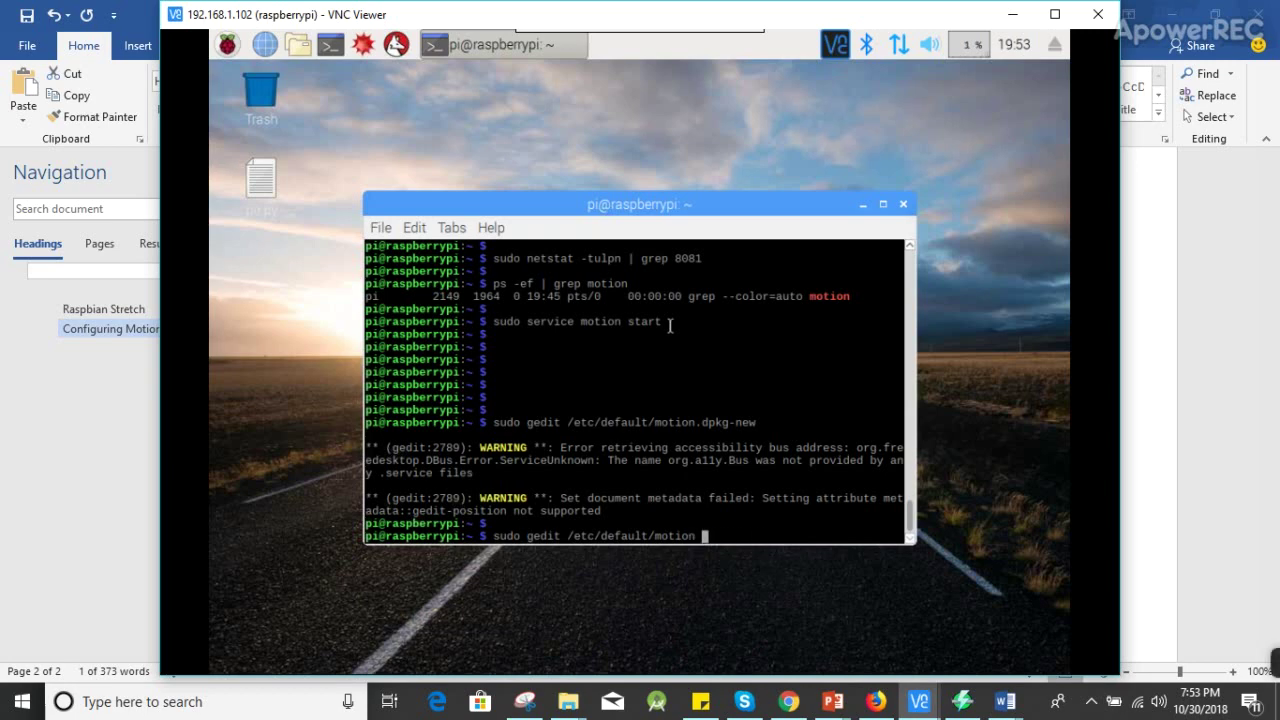
key("Return")
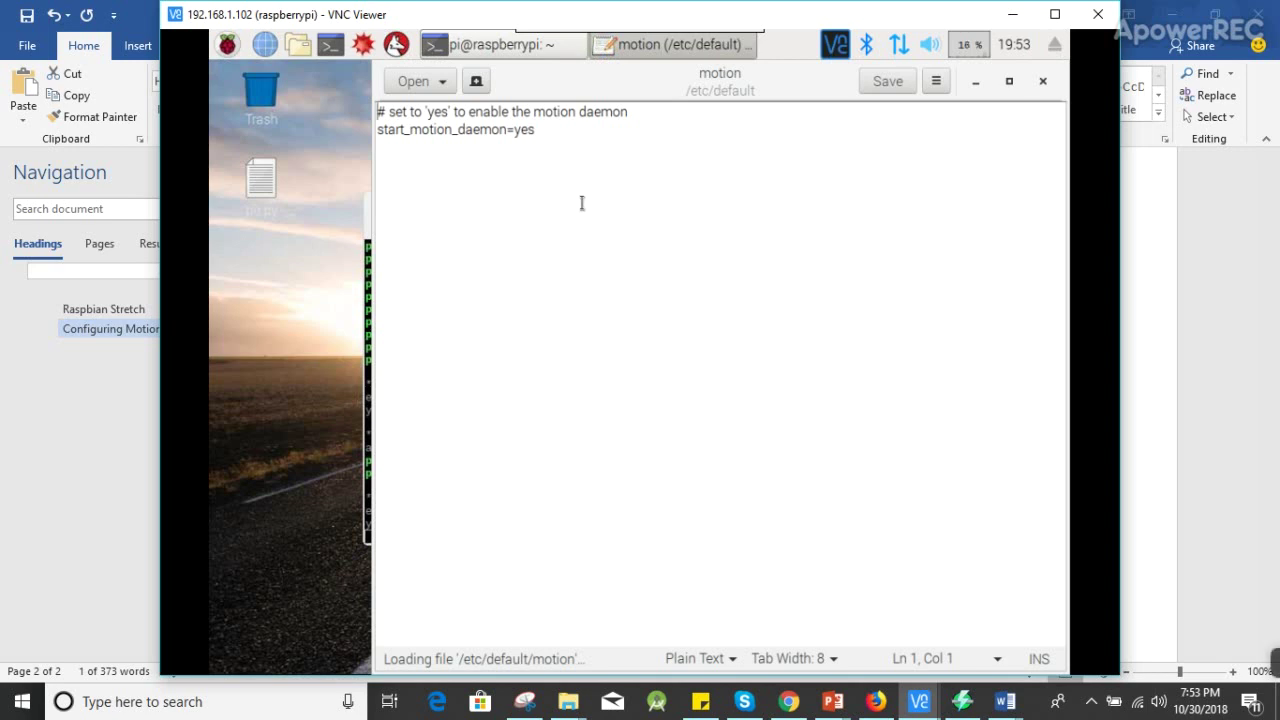
double_click(525, 130)
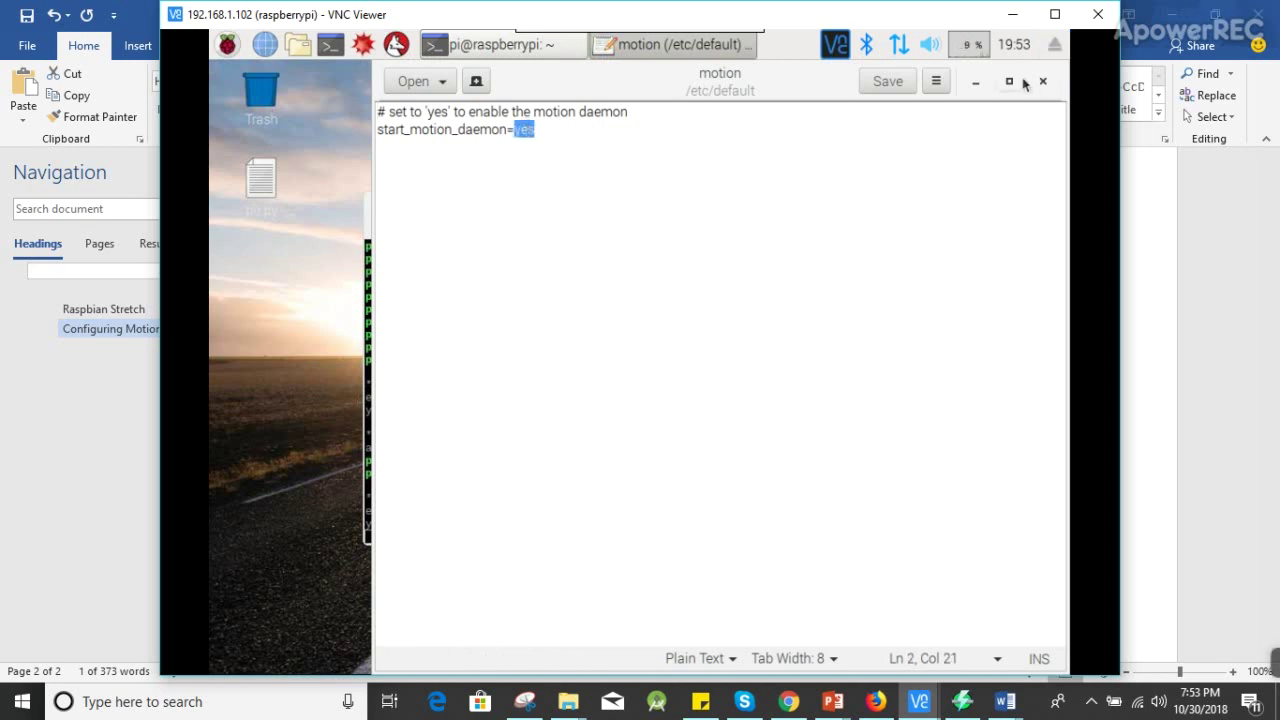
Step: Close the defaults file and run the recalled gedit command for /etc/motion/motion.conf.dpkg-new
key("ctrl+q")
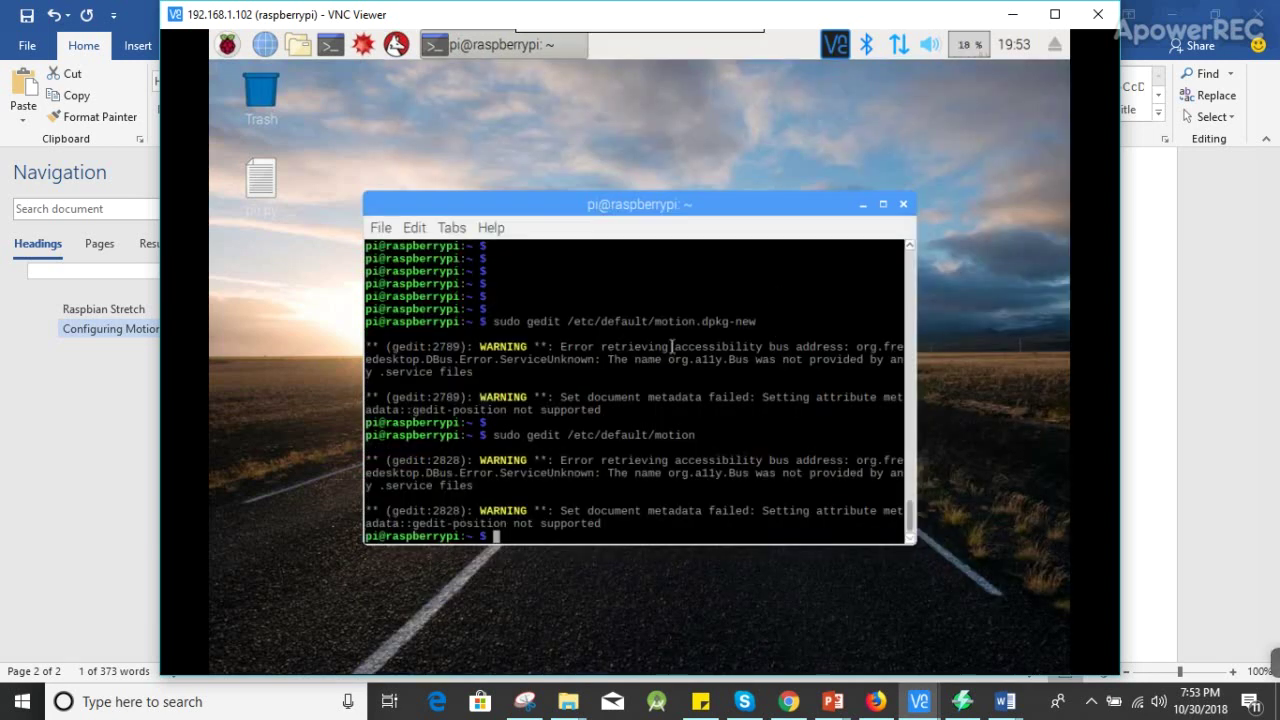
key("Return")
key("Up")
key("Up")
key("Up")
key("Up")
key("Up")
key("Up")
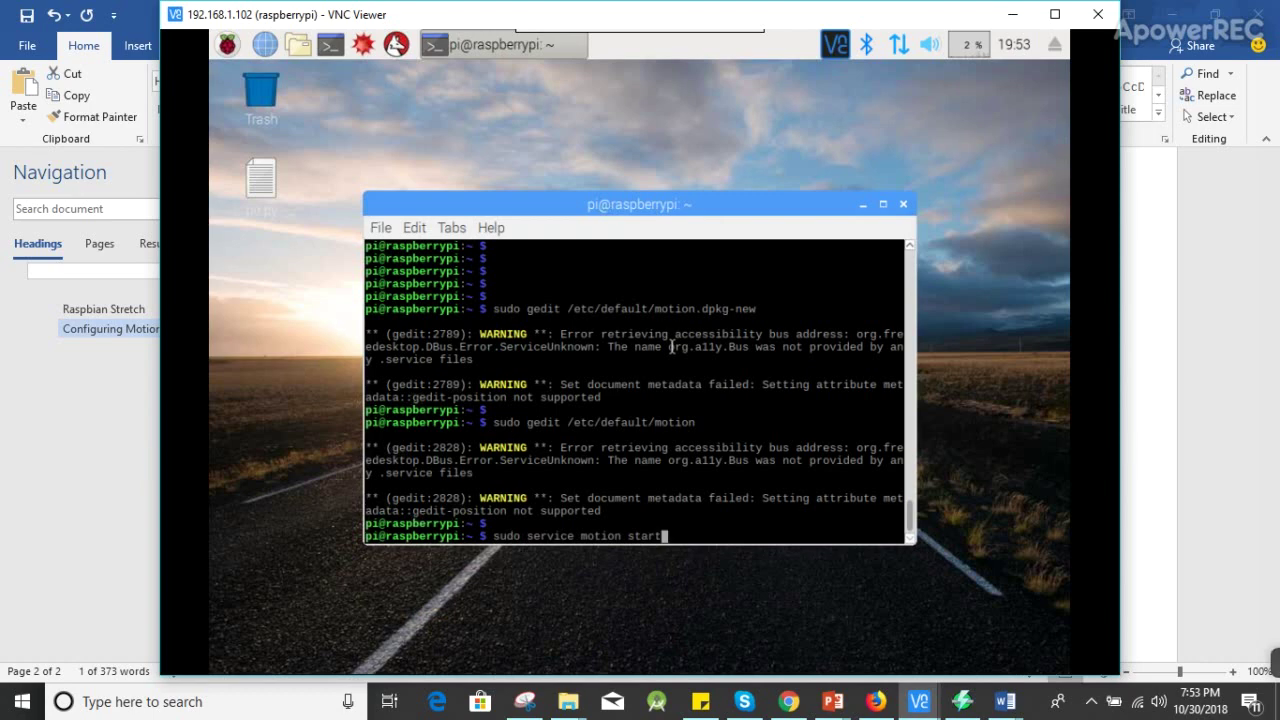
key("Return")
key("Up")
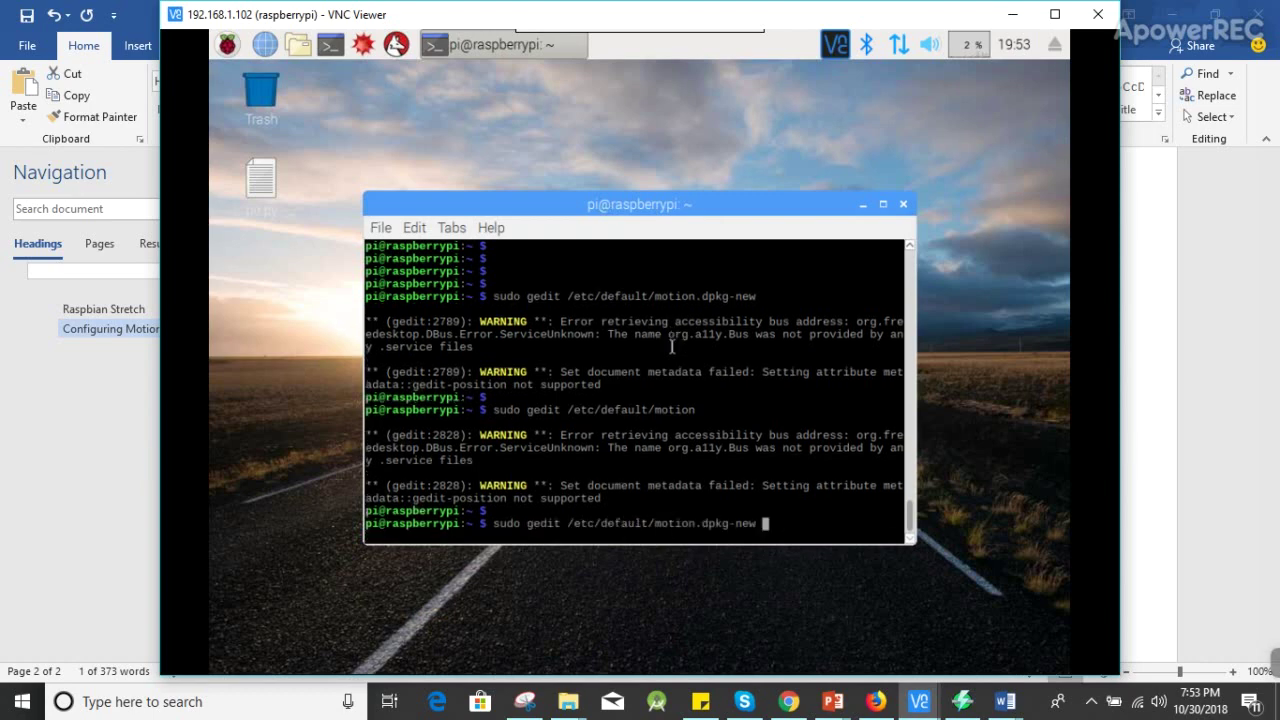
key("Up")
key("Return")
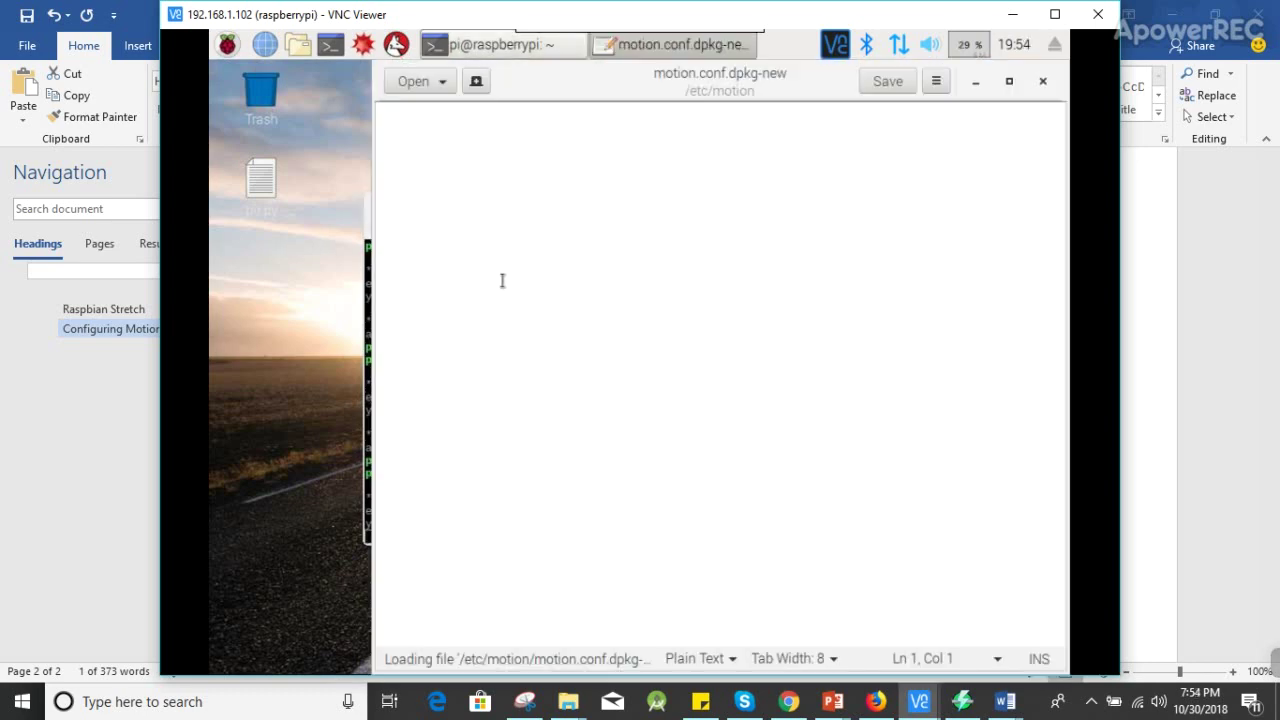
Step: Close the motion.conf.dpkg-new editor and scroll through the guide's Configuring Motion steps
left_click(1043, 81)
mouse_move(1005, 702)
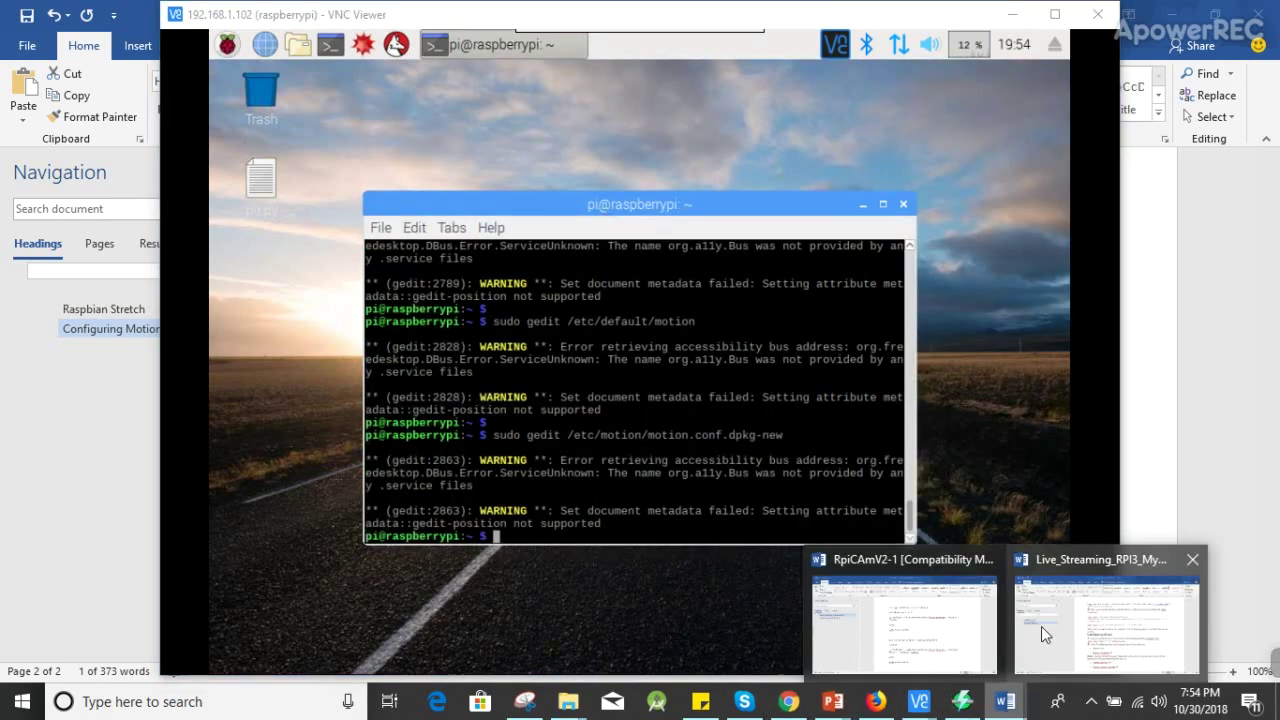
left_click(1041, 626)
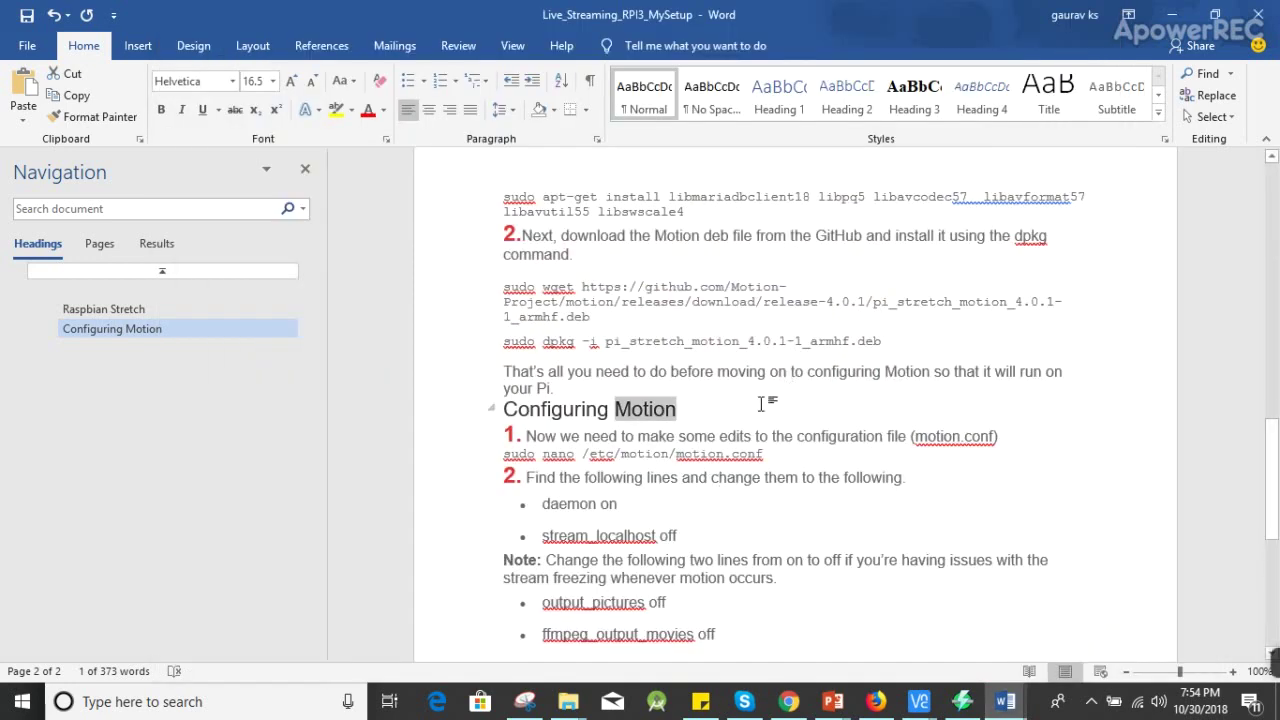
scroll(762, 415, "down", 5)
scroll(741, 454, "up", 5)
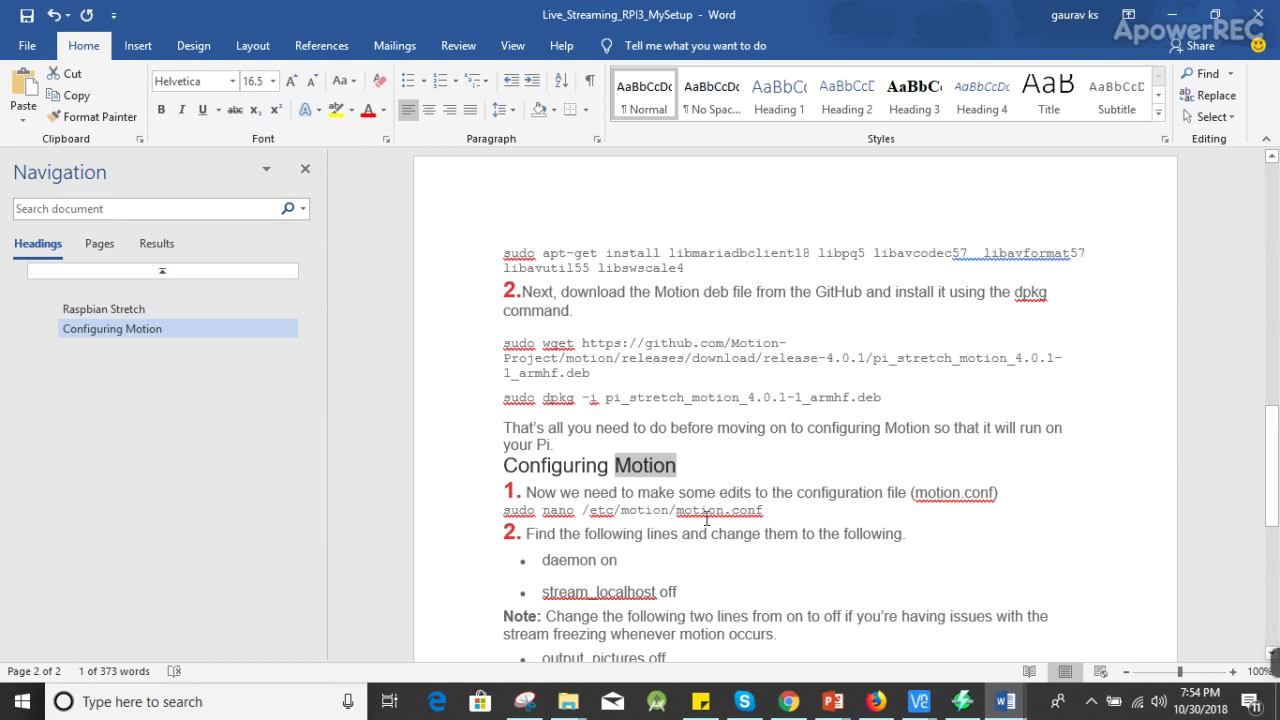
scroll(740, 495, "down", 5)
scroll(749, 495, "down", 1)
scroll(750, 500, "up", 6)
scroll(750, 500, "up", 5)
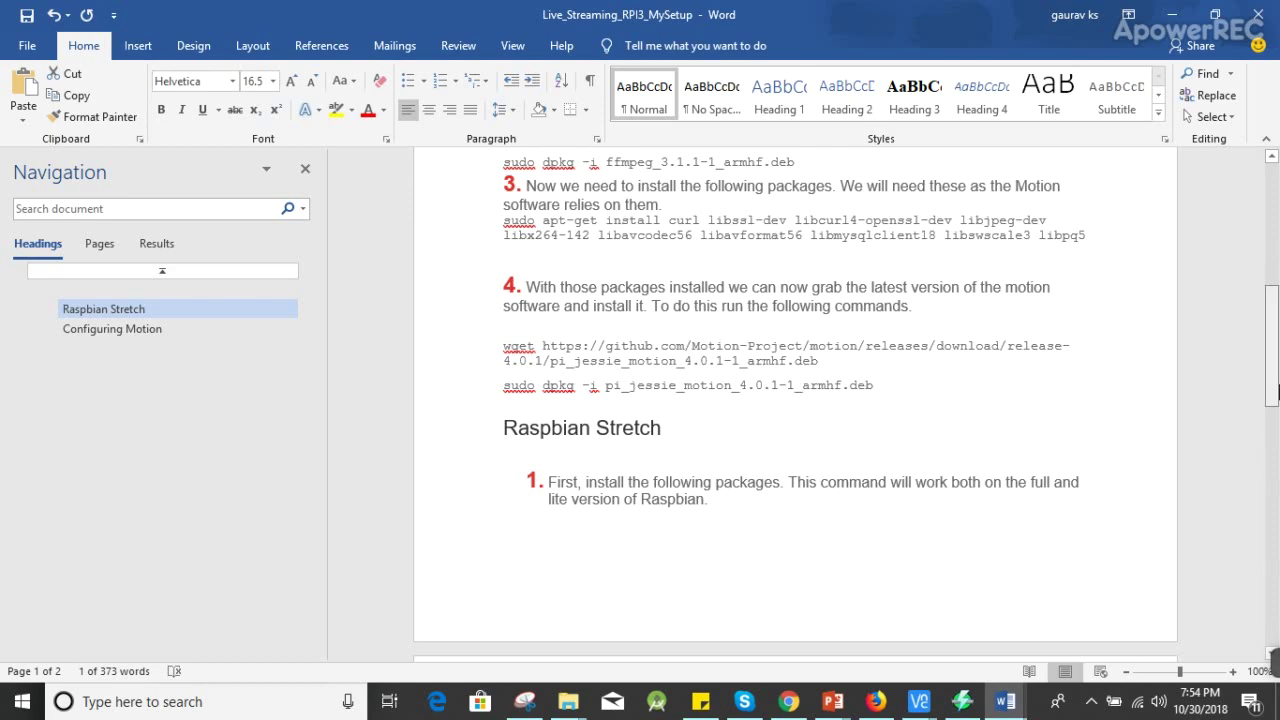
mouse_move(1274, 374)
left_mouse_down()
mouse_move(1275, 333)
mouse_move(1268, 537)
left_mouse_up()
Step: Run sudo gedit /etc/motion/motion.conf by trimming .dpkg-new from the recalled command
key("alt+Tab")
key("Up")
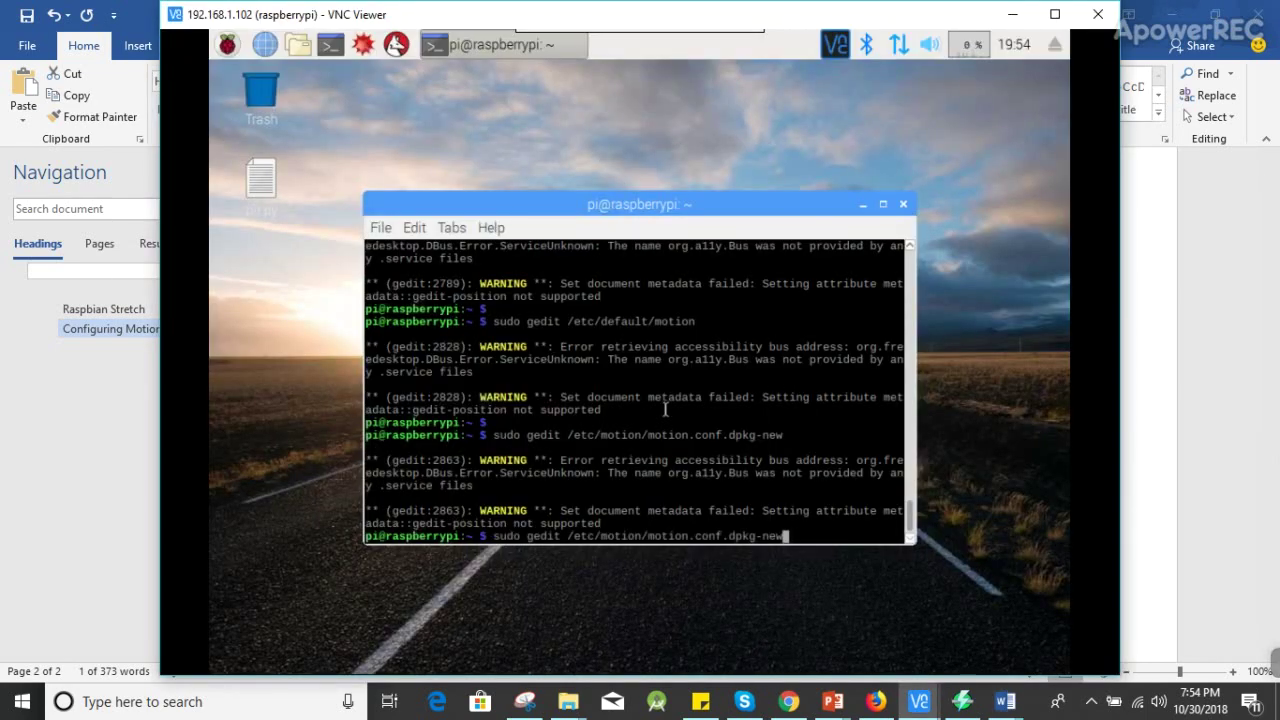
key("BackSpace")
key("BackSpace")
key("BackSpace")
key("BackSpace")
key("BackSpace")
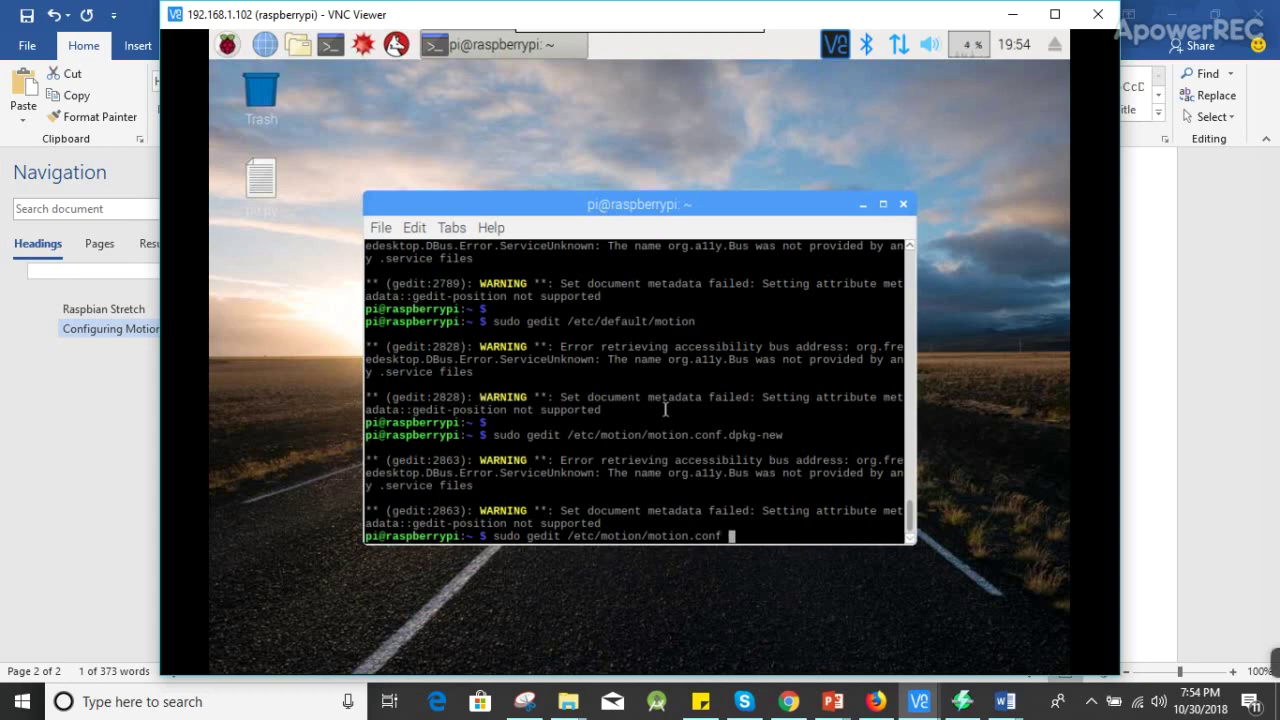
key("Return")
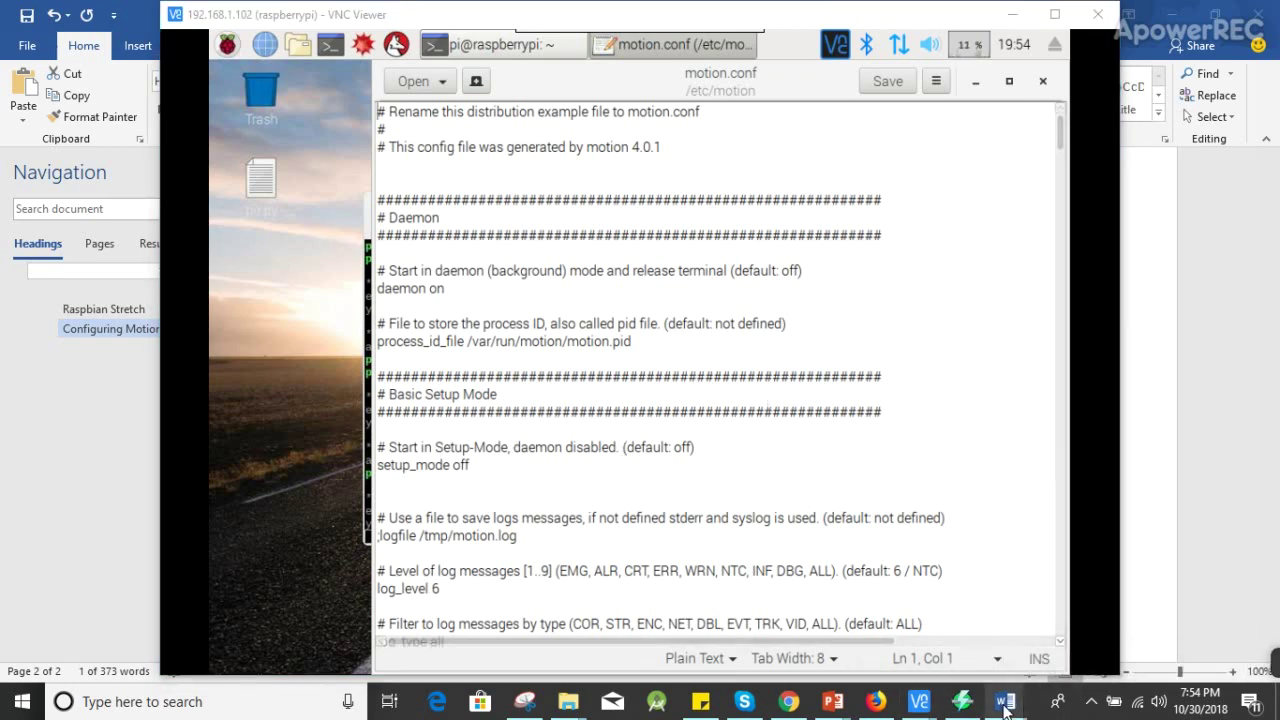
Step: Mark the guide's daemon, stream_localhost, output_pictures and ffmpeg_output_movies settings
mouse_move(1005, 701)
left_click(1082, 603)
double_click(585, 381)
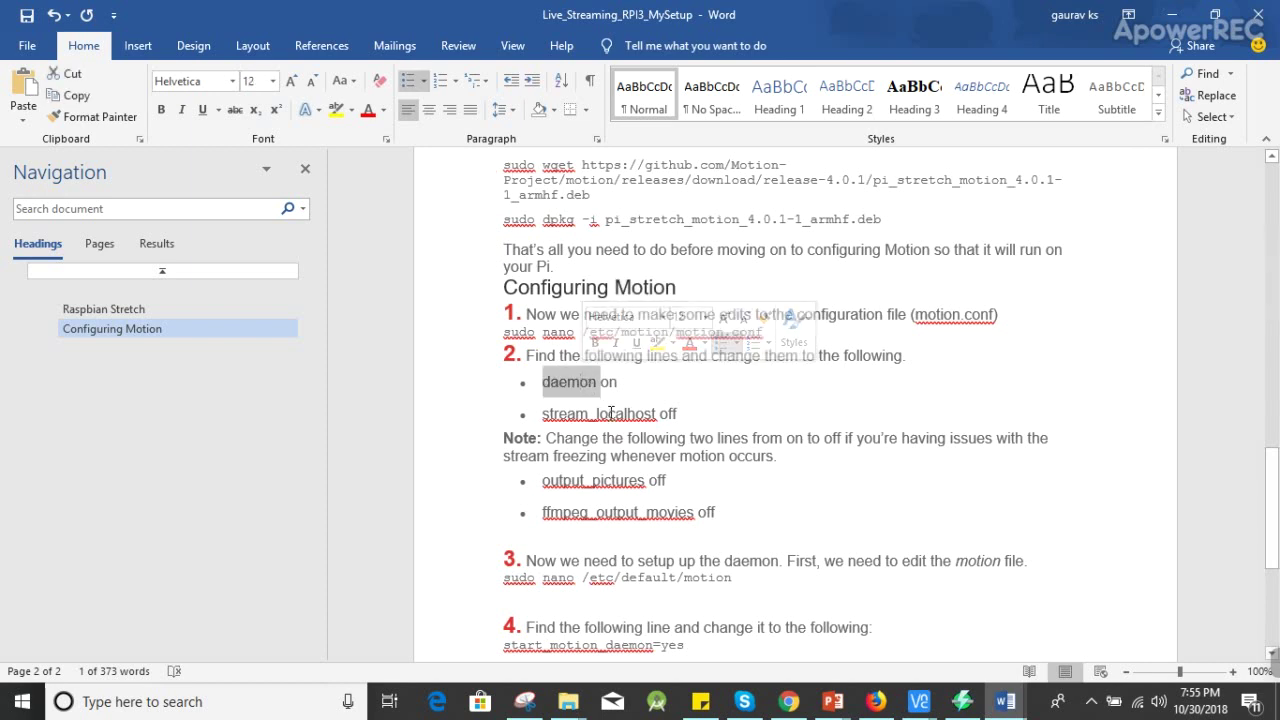
double_click(626, 413)
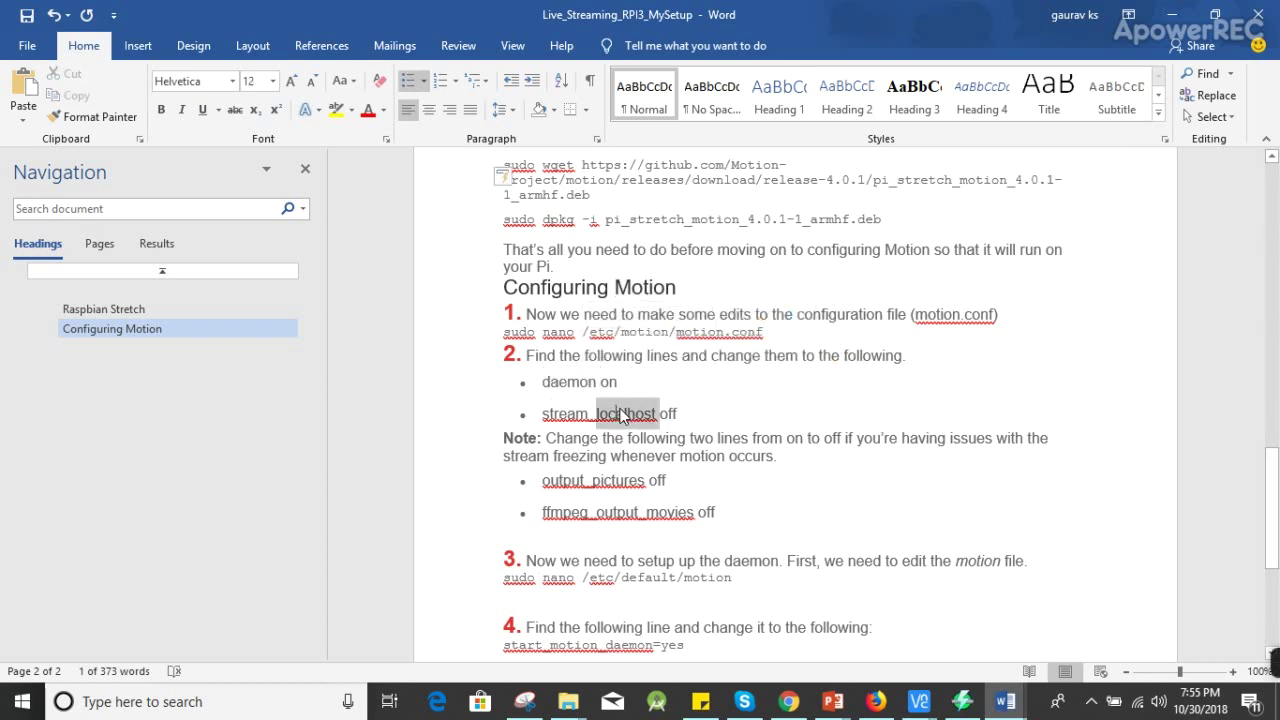
left_click_drag(597, 484, 676, 498)
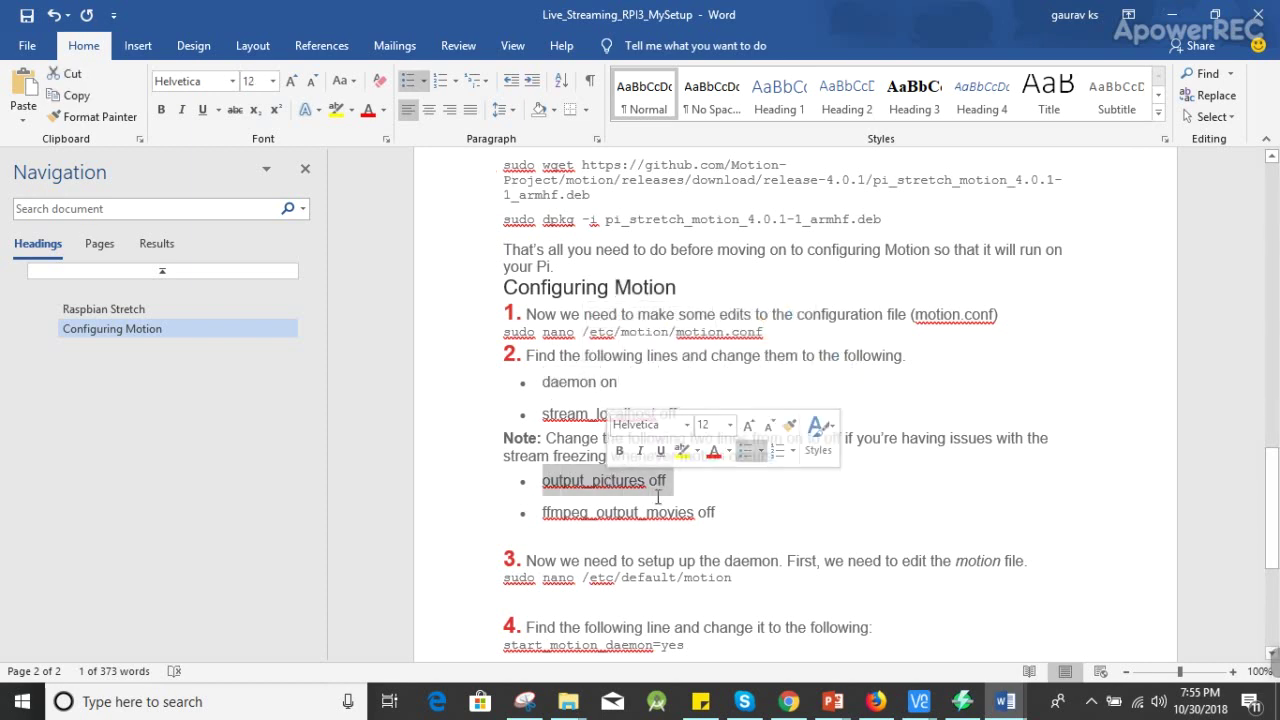
double_click(617, 513)
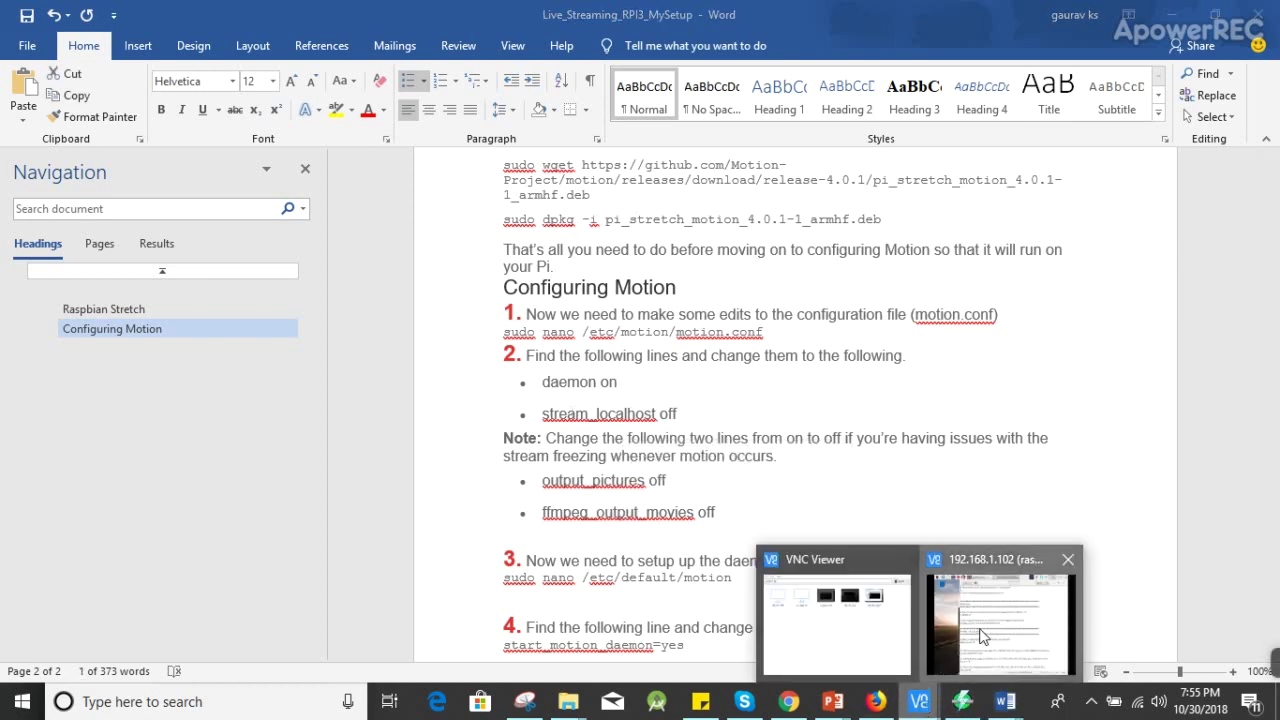
Step: Confirm daemon is on in motion.conf, then mark stream_localhost in the guide
mouse_move(919, 701)
left_click(979, 628)
double_click(436, 288)
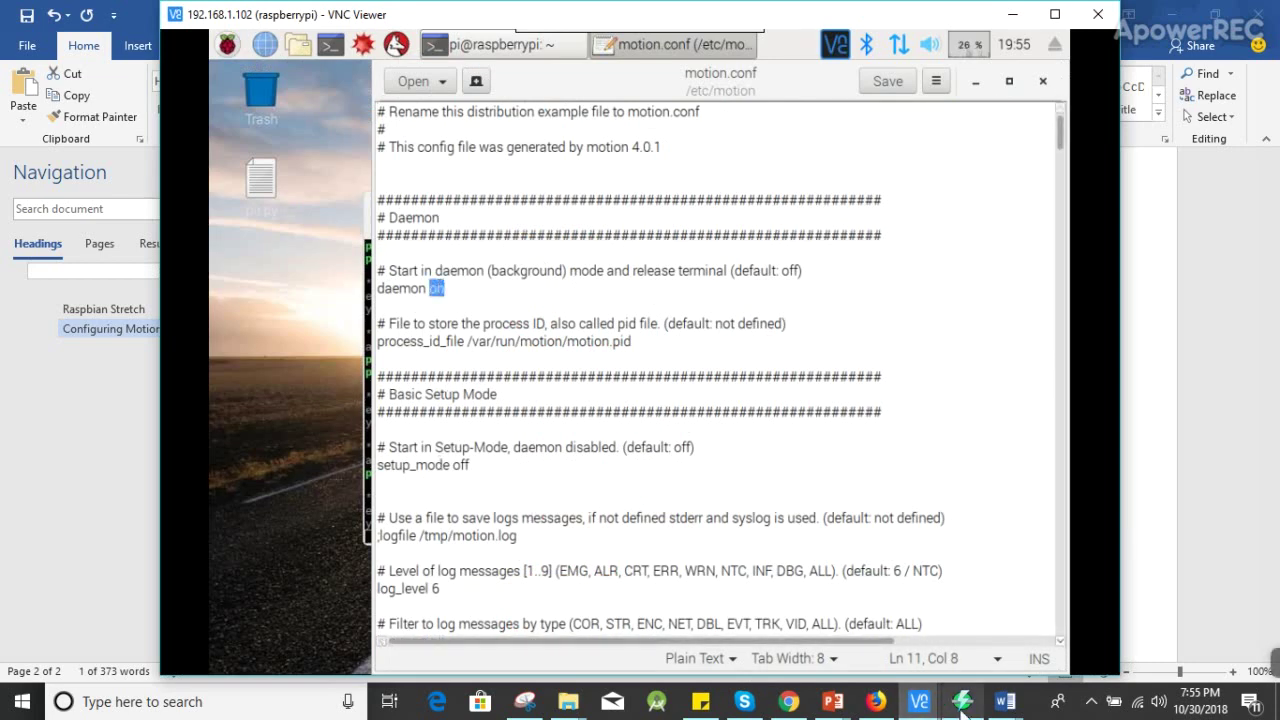
mouse_move(1005, 701)
left_click(1090, 625)
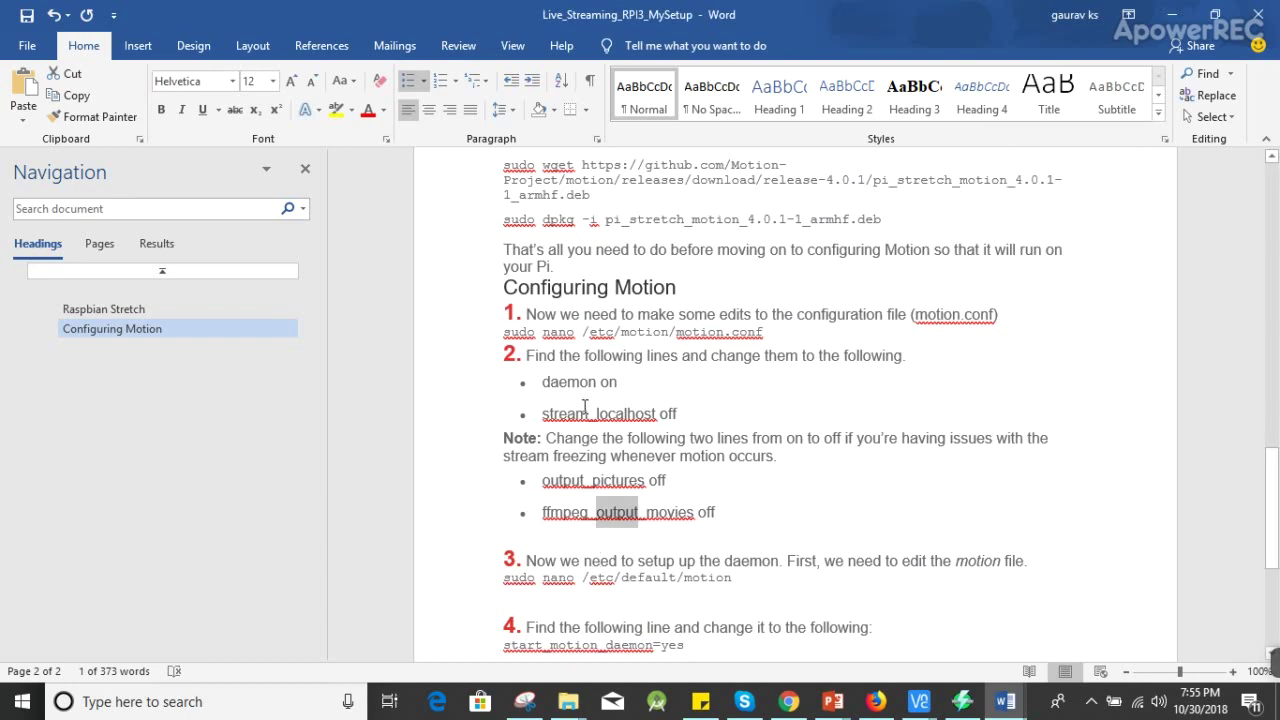
left_click_drag(587, 412, 596, 412)
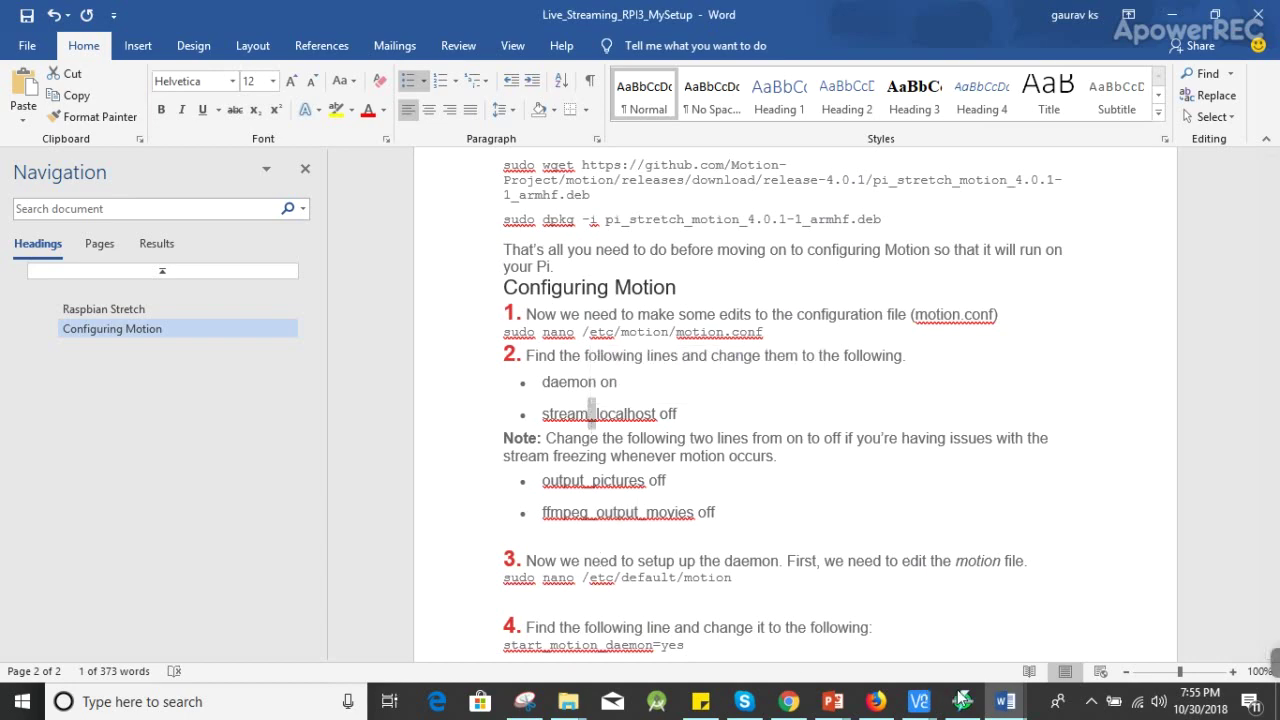
Step: Search motion.conf for stream_local and confirm the stream_localhost line reads off
mouse_move(918, 701)
left_click(972, 650)
key("ctrl+f")
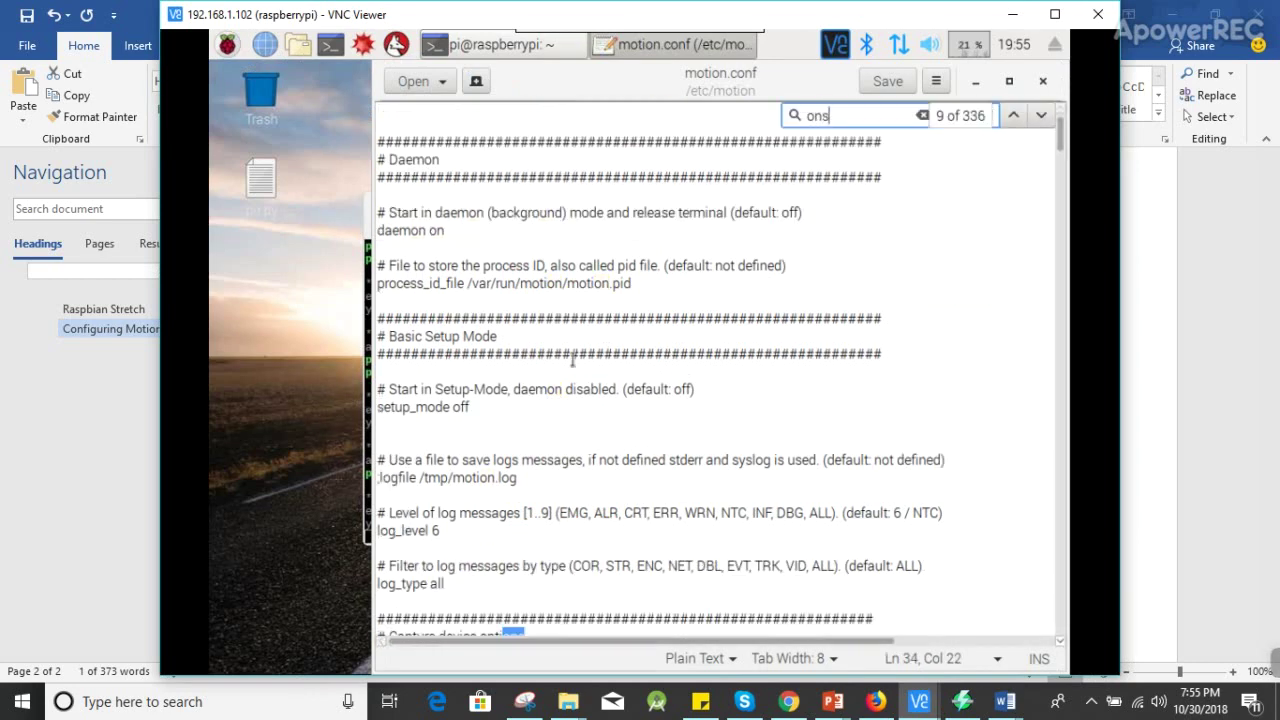
type("tream_lo")
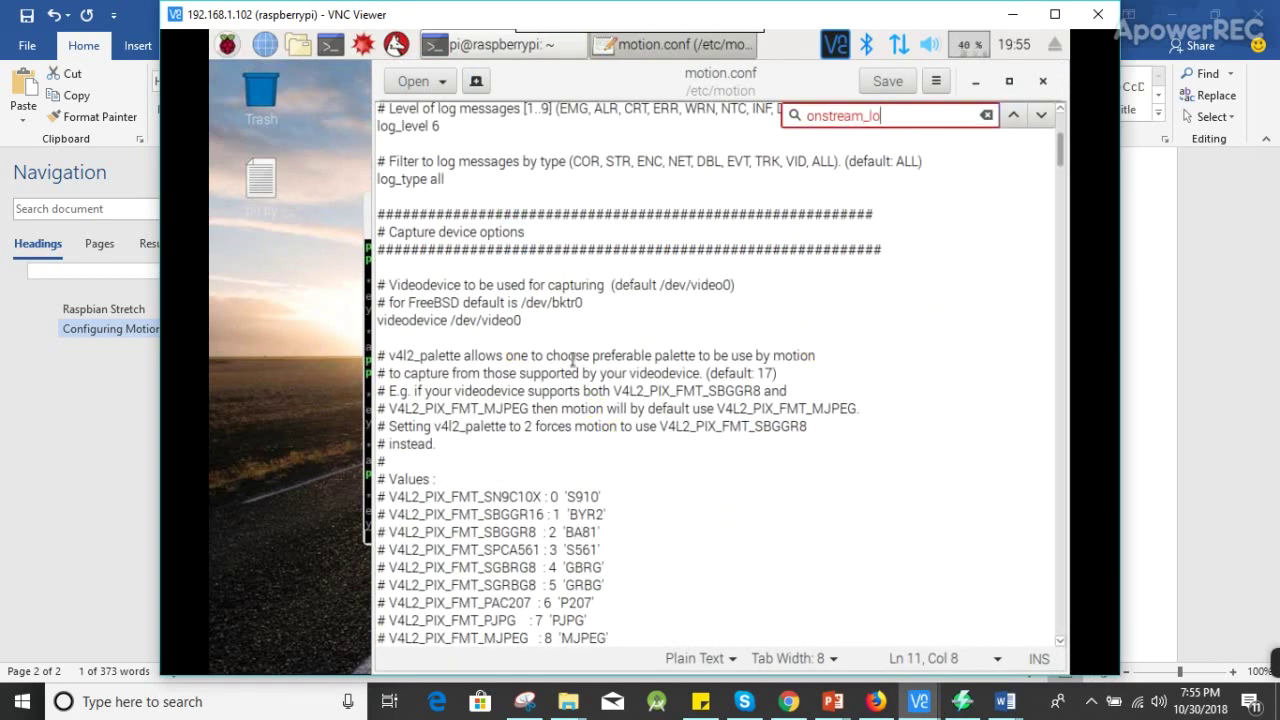
key("BackSpace")
key("BackSpace")
key("BackSpace")
key("BackSpace")
key("BackSpace")
key("BackSpace")
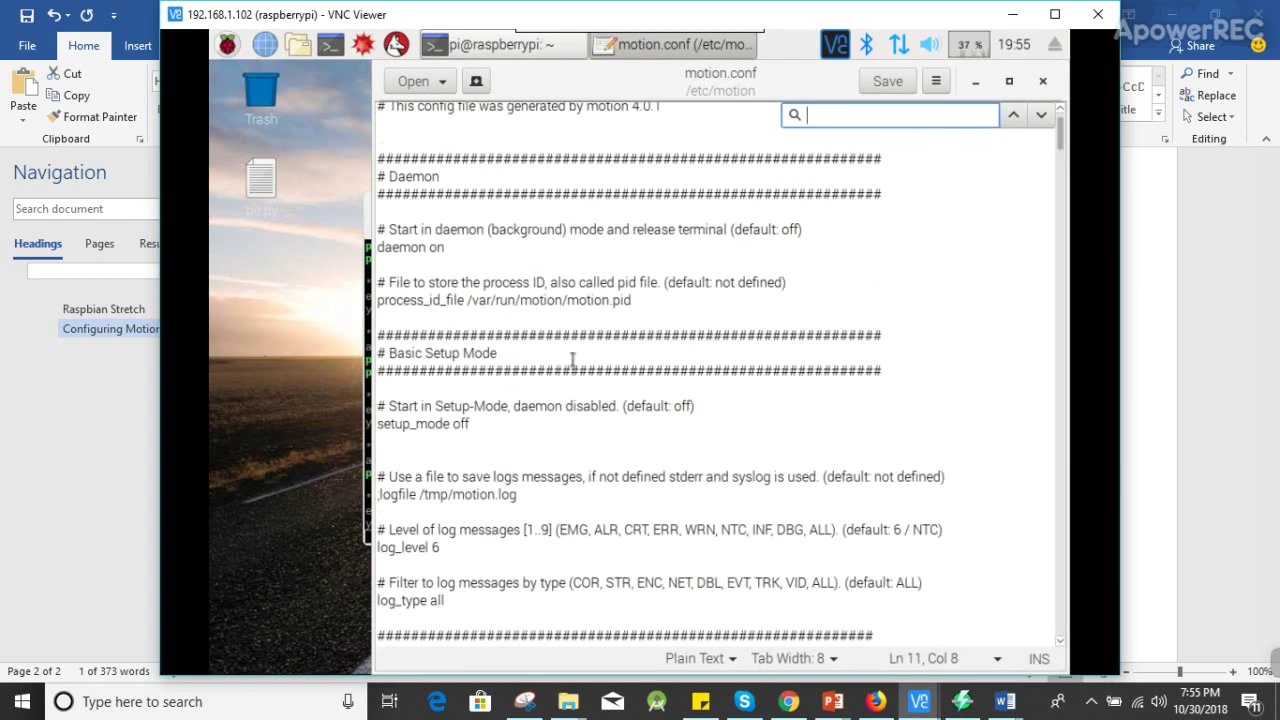
type("stre")
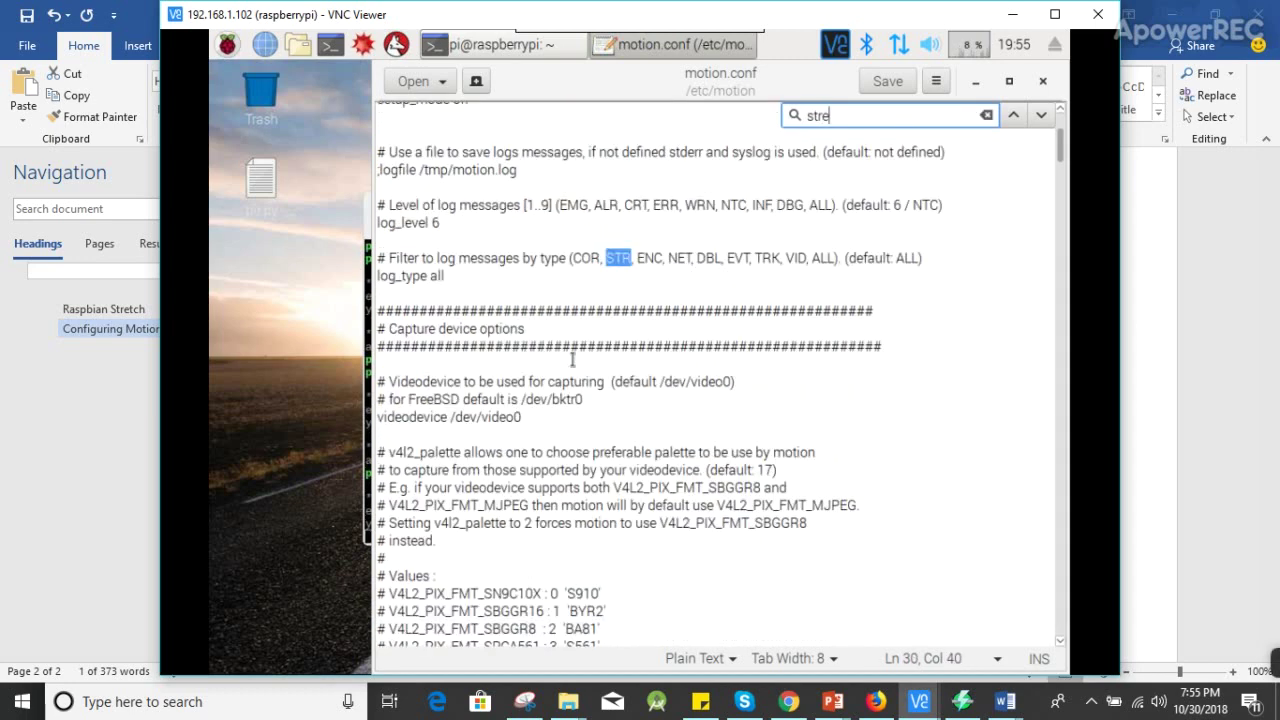
type("am_local")
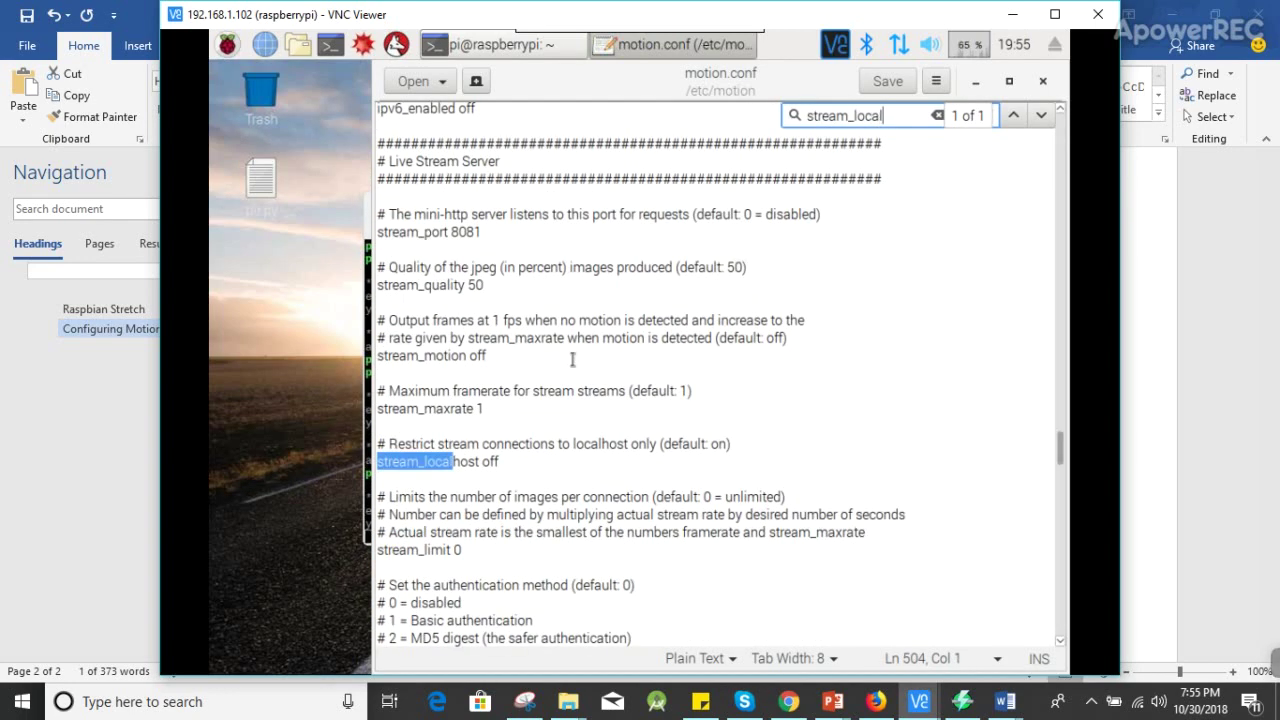
double_click(491, 463)
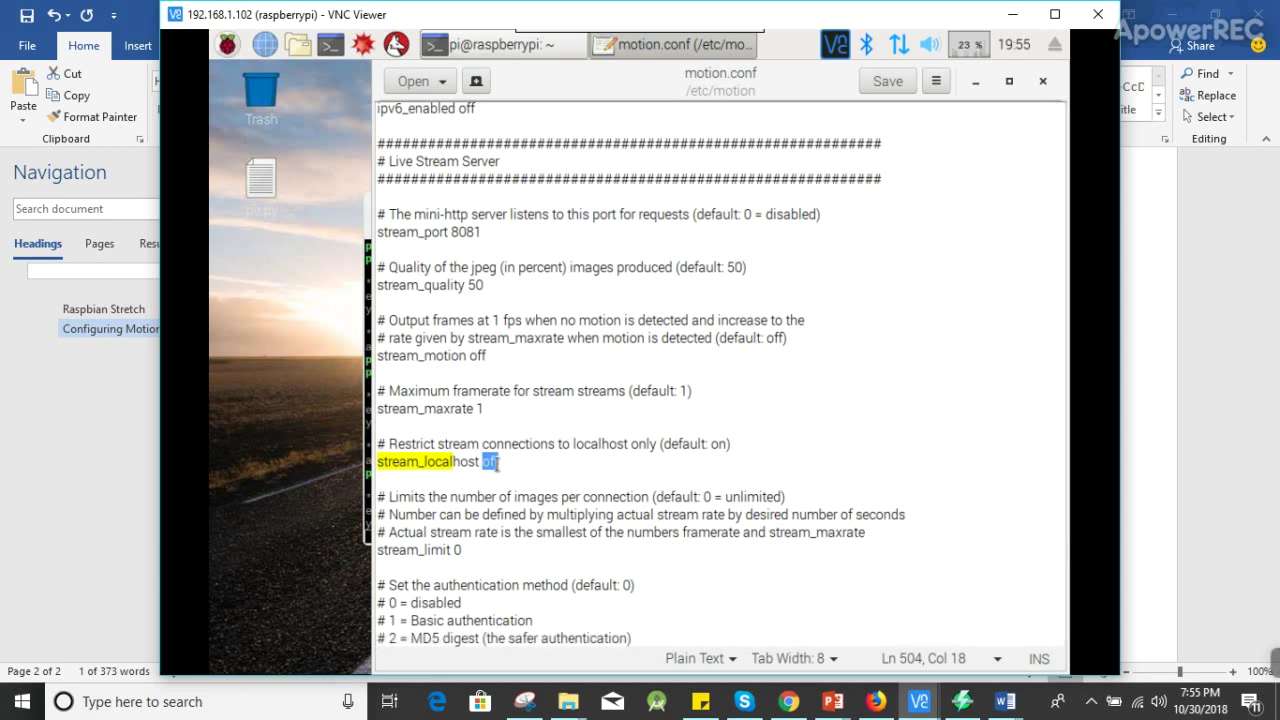
triple_click(496, 463)
double_click(496, 463)
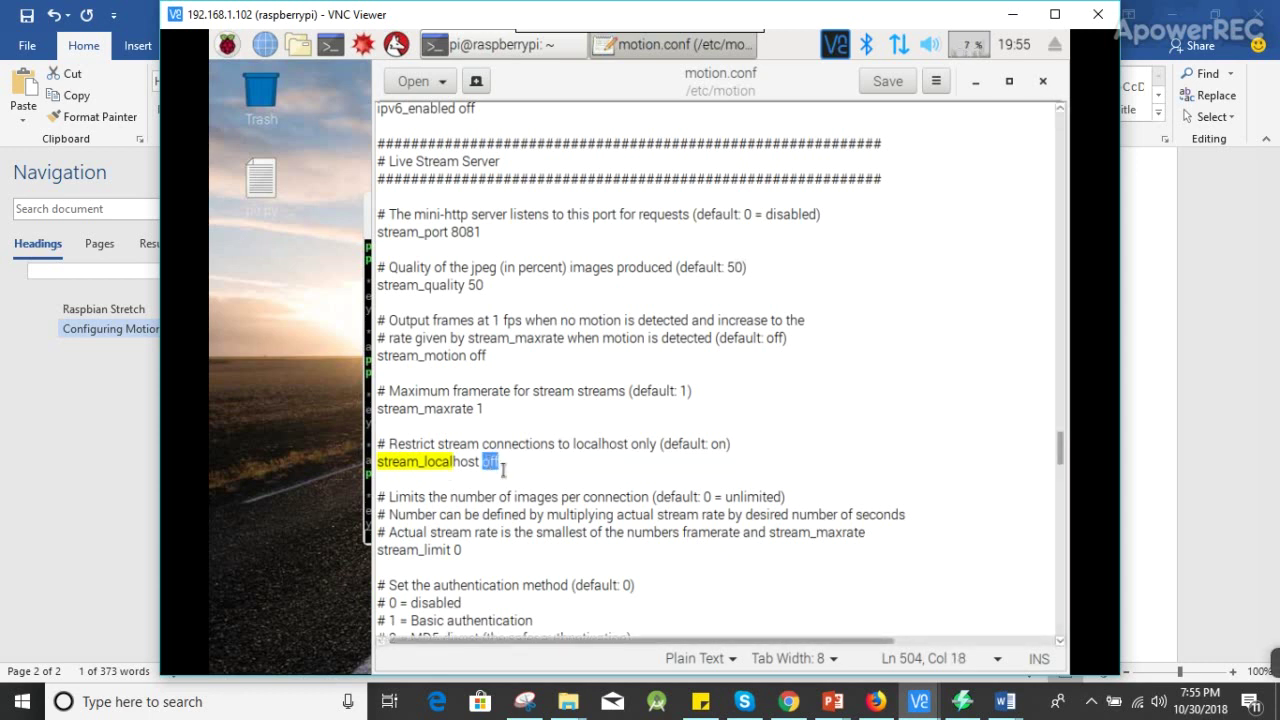
Step: Close gedit and start the Motion service from the command history
left_click(1042, 82)
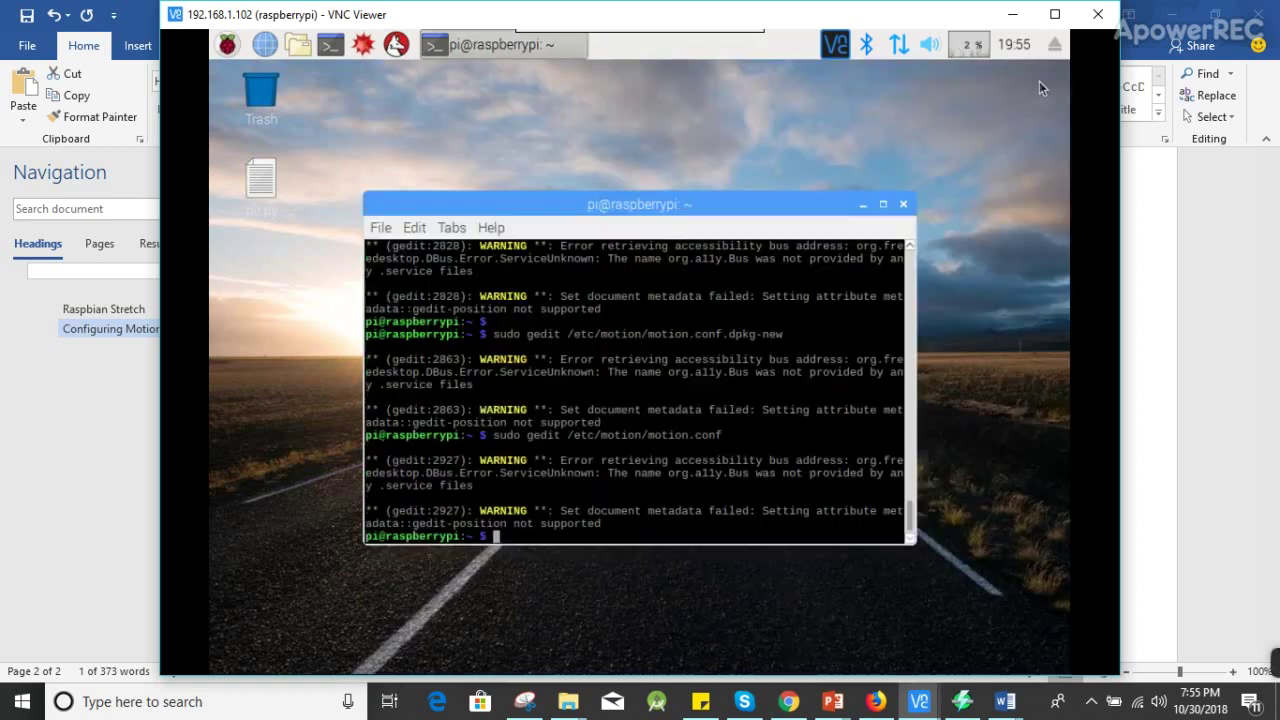
key("Return")
key("Return")
key("Up")
key("Up")
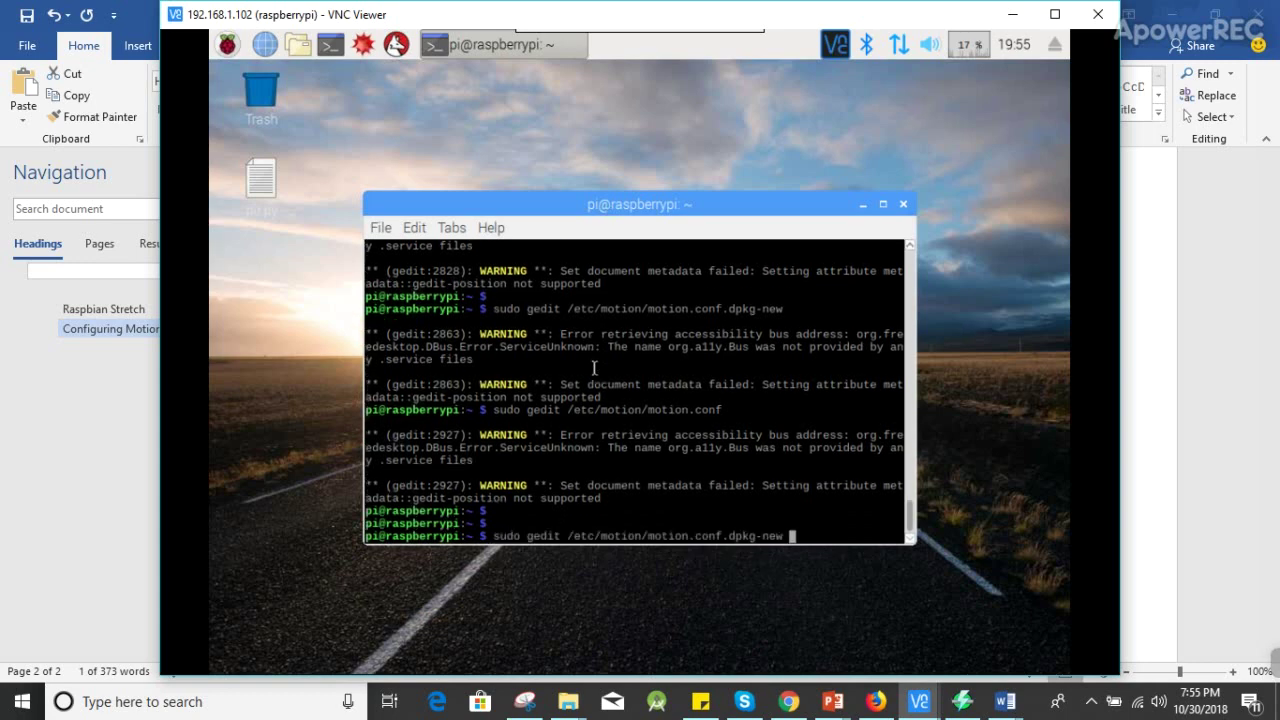
key("Up")
key("Up")
key("Up")
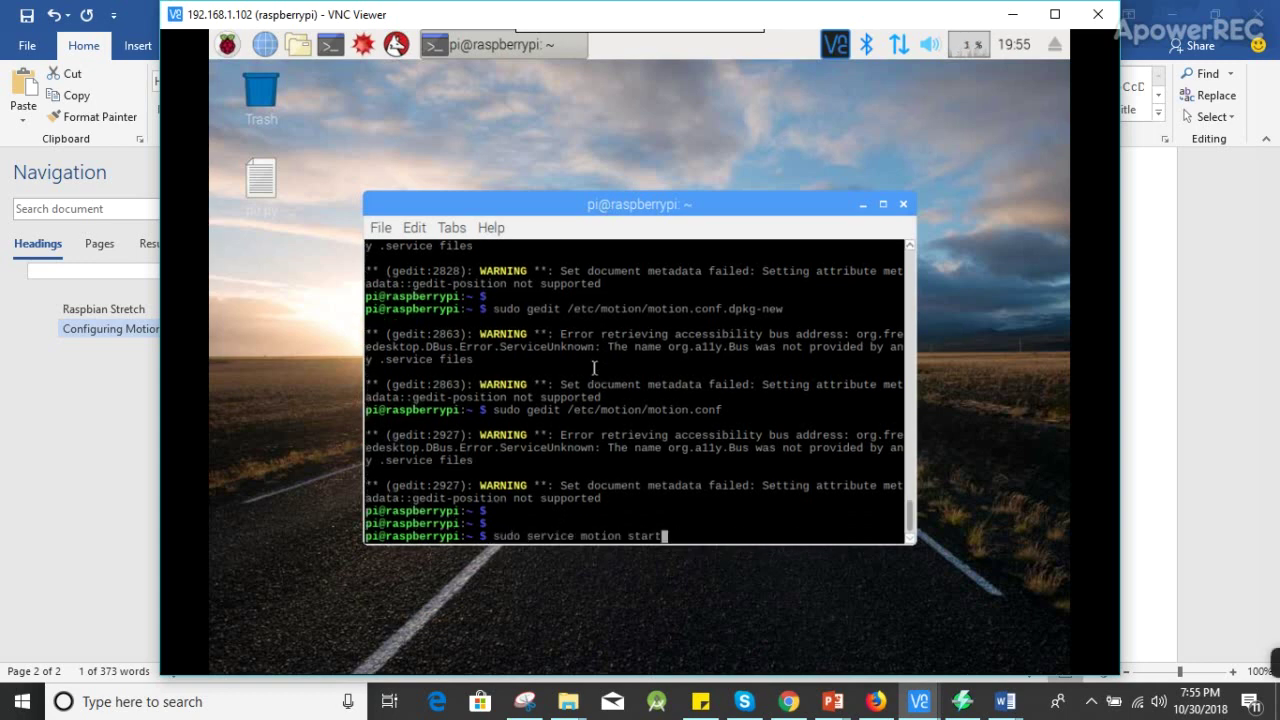
key("Return")
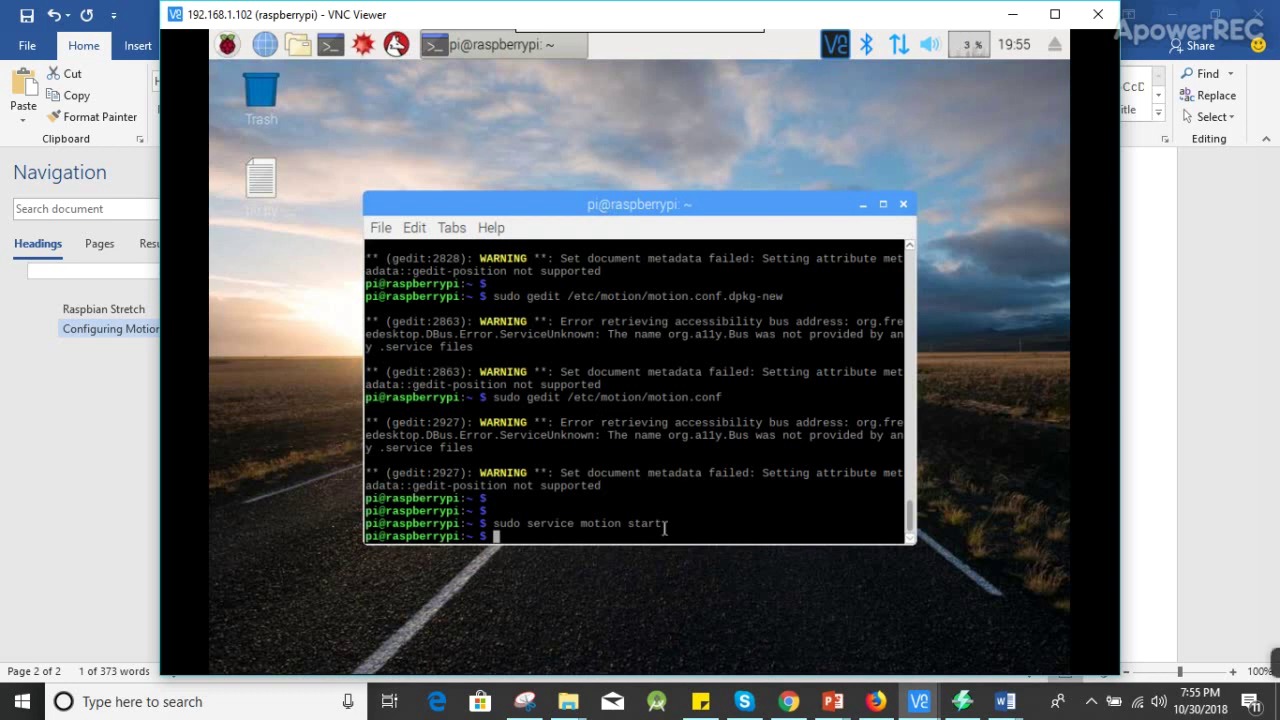
Step: Run sudo netstat -tulpn | grep motion and check listeners 127.0.0.1:8080 and 0.0.0.0:8081
type("sudo netstat -tulpn | grep motion")
key("Return")
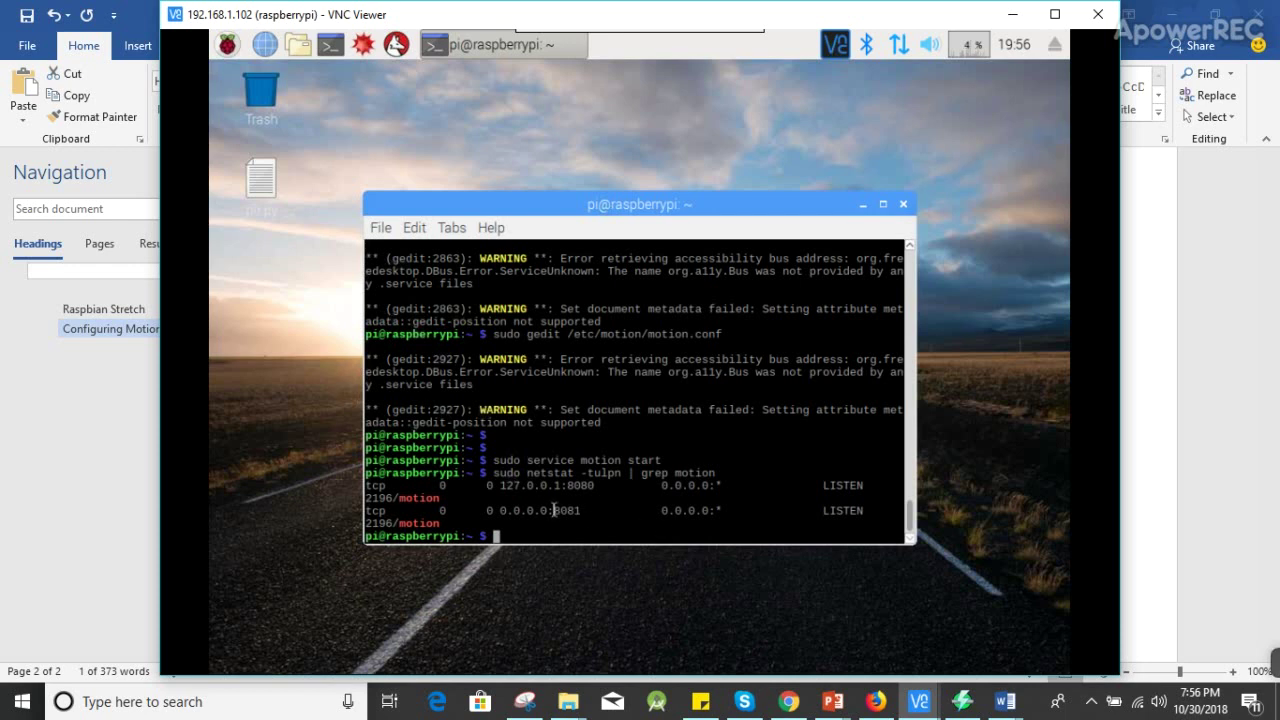
double_click(580, 512)
left_click(578, 512)
double_click(518, 511)
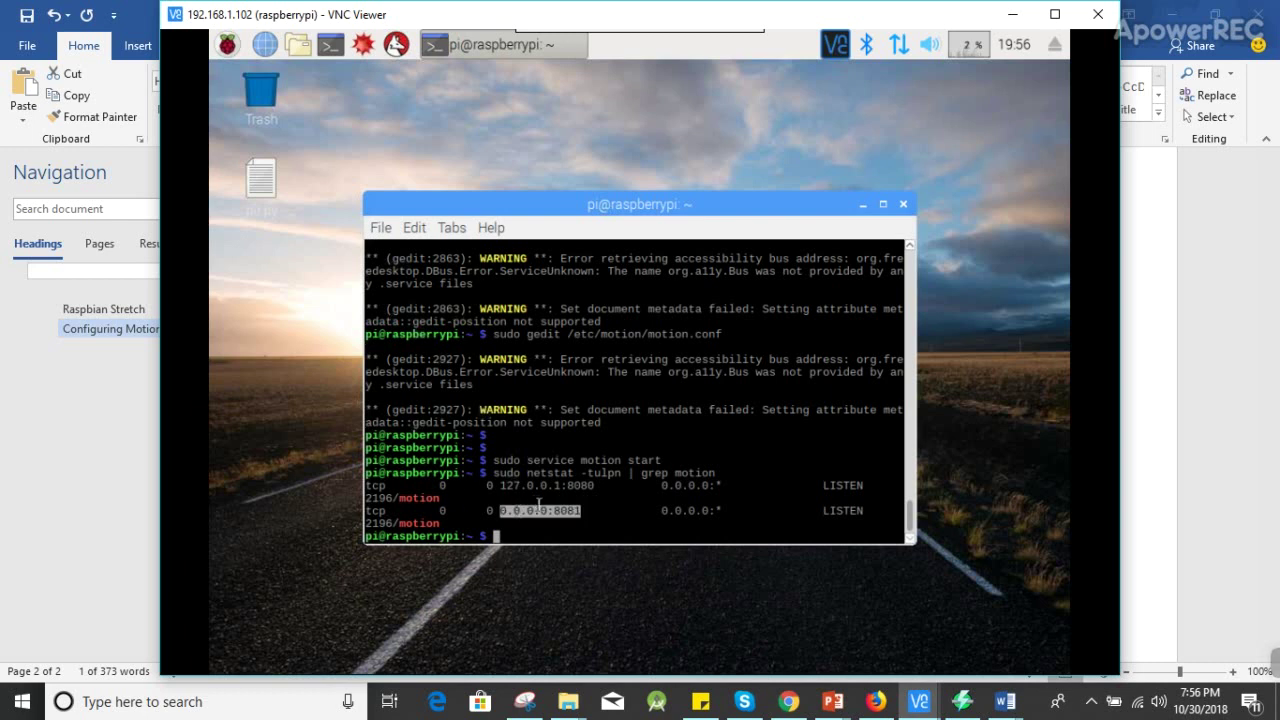
double_click(706, 511)
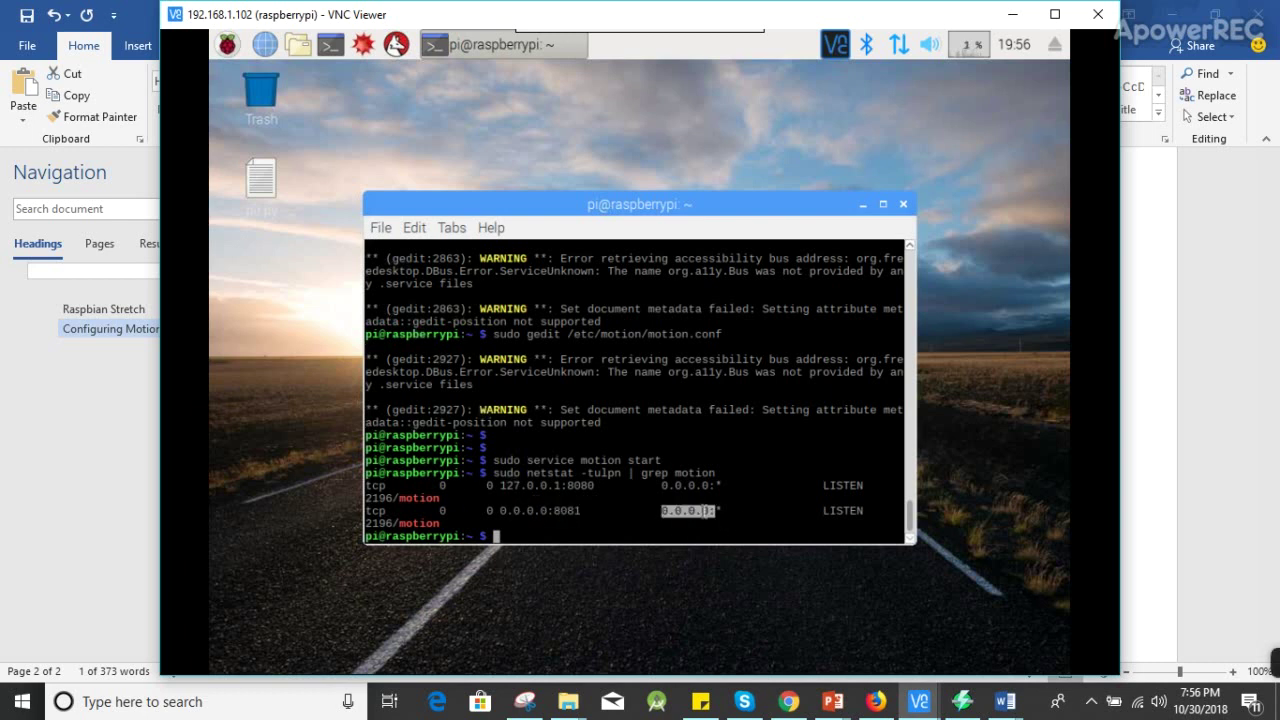
left_click(523, 485)
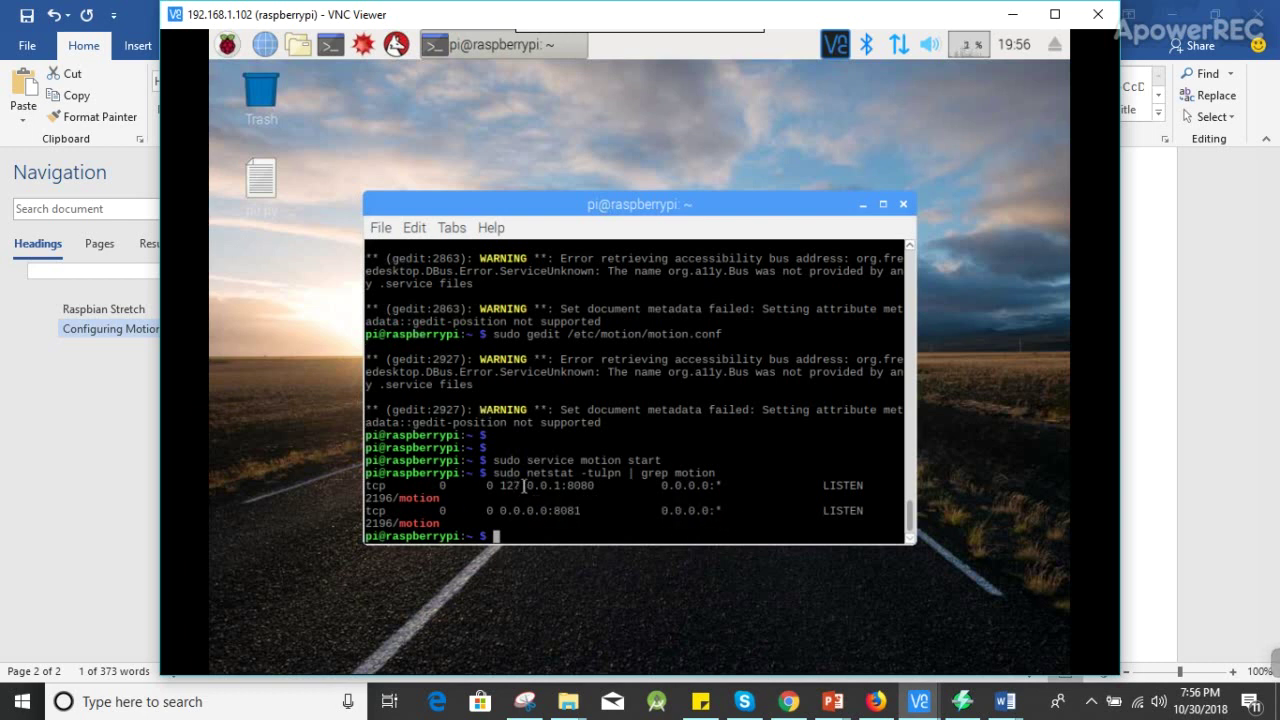
double_click(523, 485)
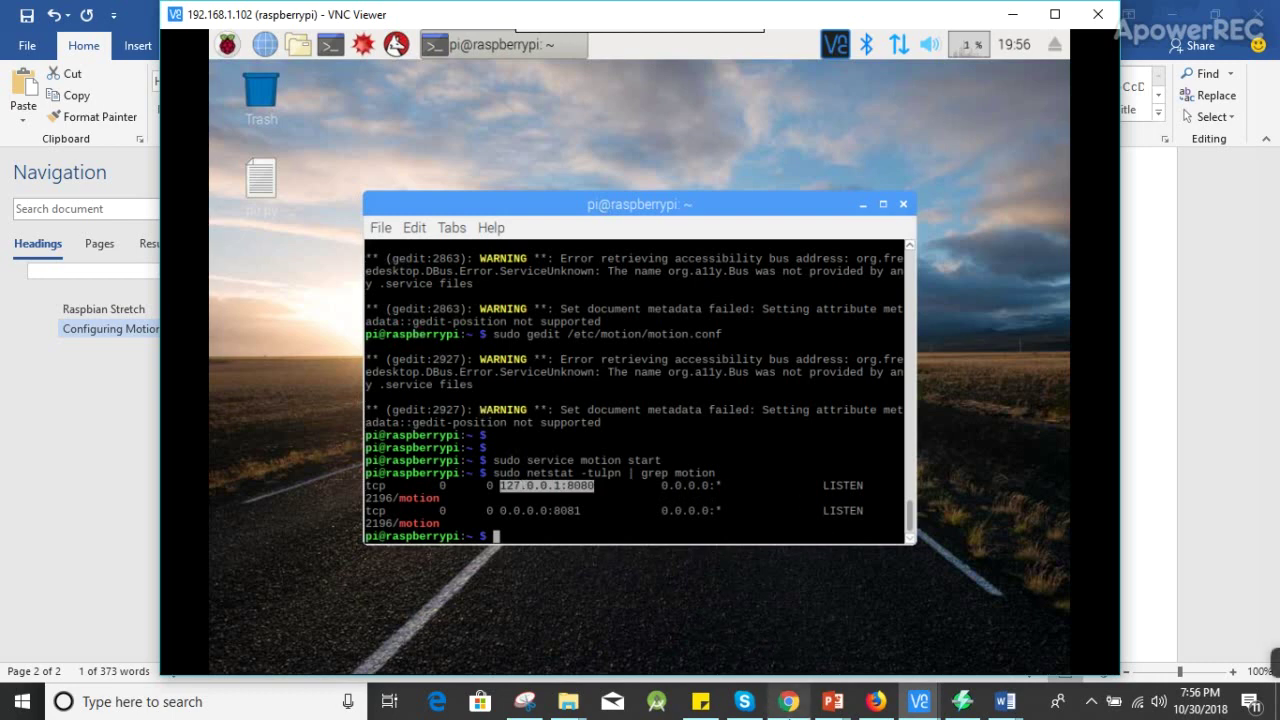